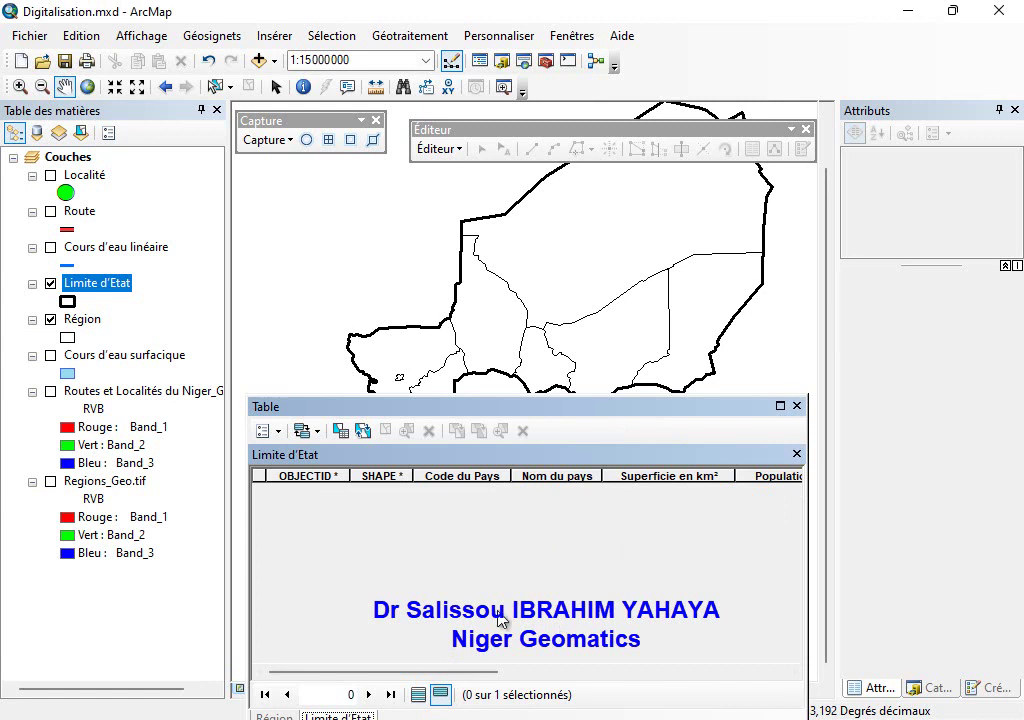
Show all records in the Limite d'Etat attribute table and examine the population and observation columns of the Région and Limite d'Etat tables.
{"action": "left_click", "coordinate": [421, 695]}
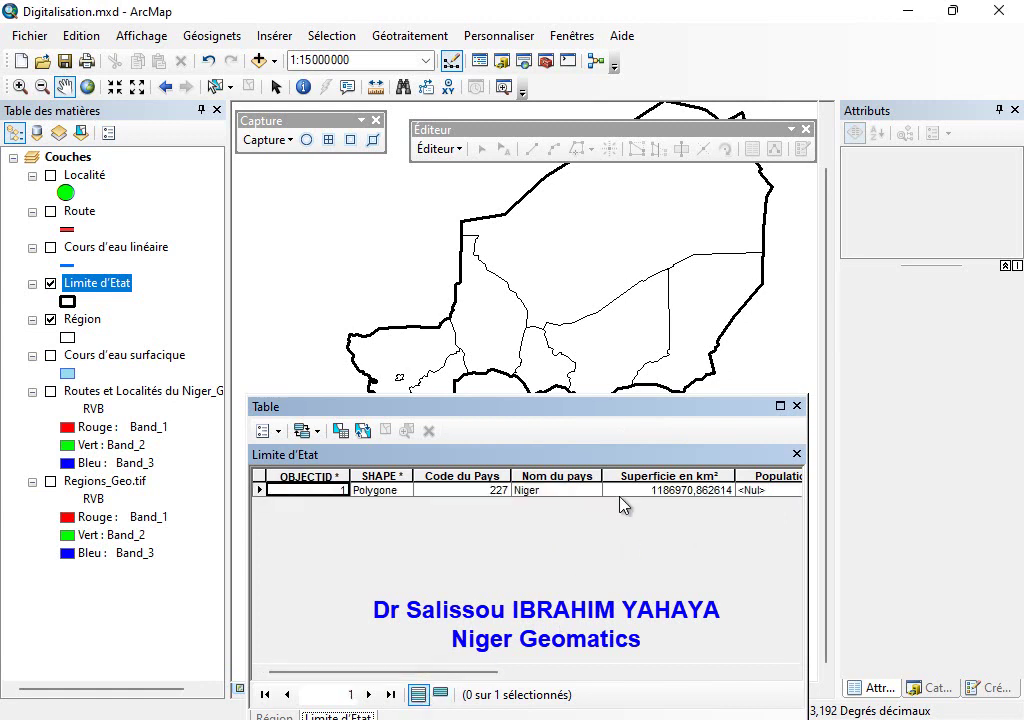
{"action": "left_click", "coordinate": [440, 694]}
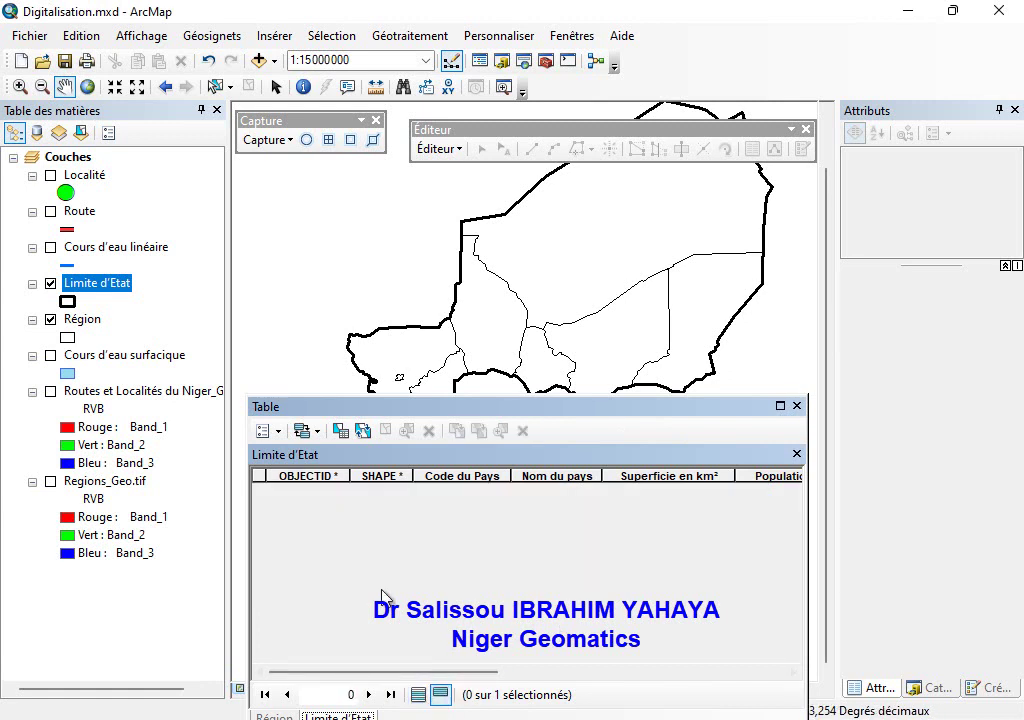
{"action": "left_click", "coordinate": [419, 694]}
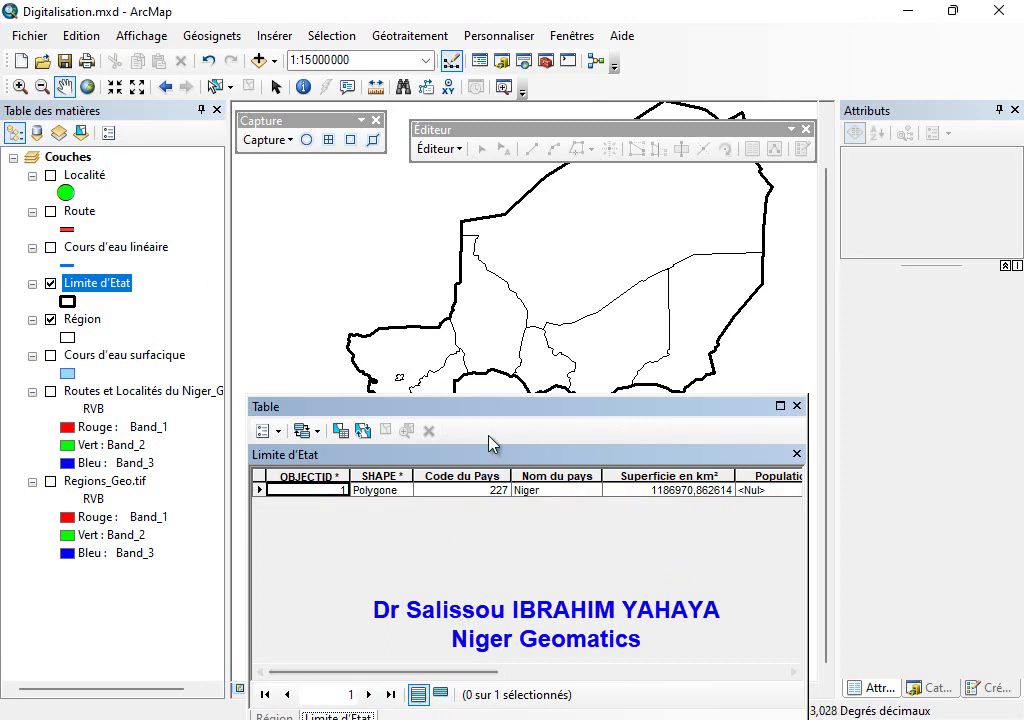
{"action": "left_click_drag", "start_coordinate": [507, 414], "coordinate": [523, 299]}
{"action": "left_click", "coordinate": [300, 605]}
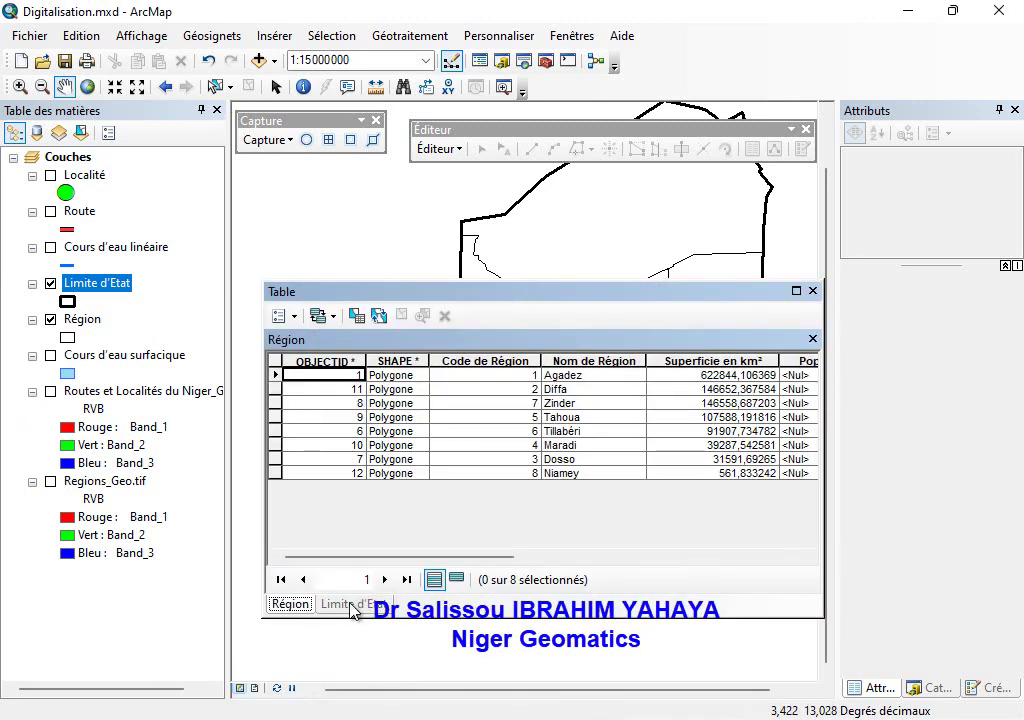
{"action": "left_click_drag", "start_coordinate": [484, 566], "coordinate": [599, 569]}
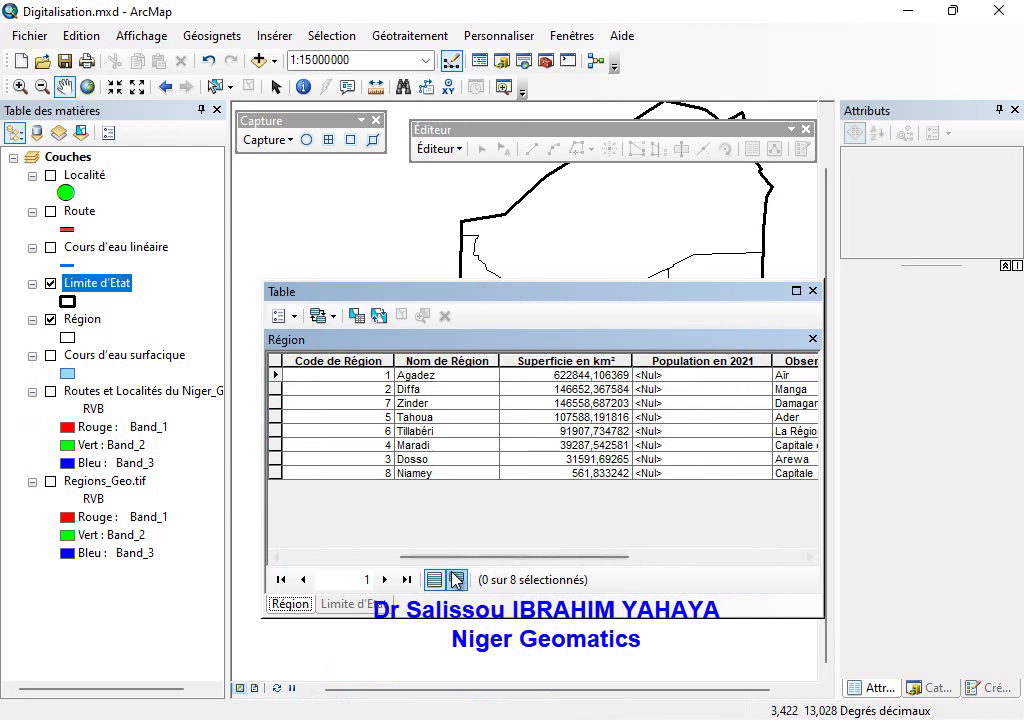
{"action": "left_click", "coordinate": [362, 606]}
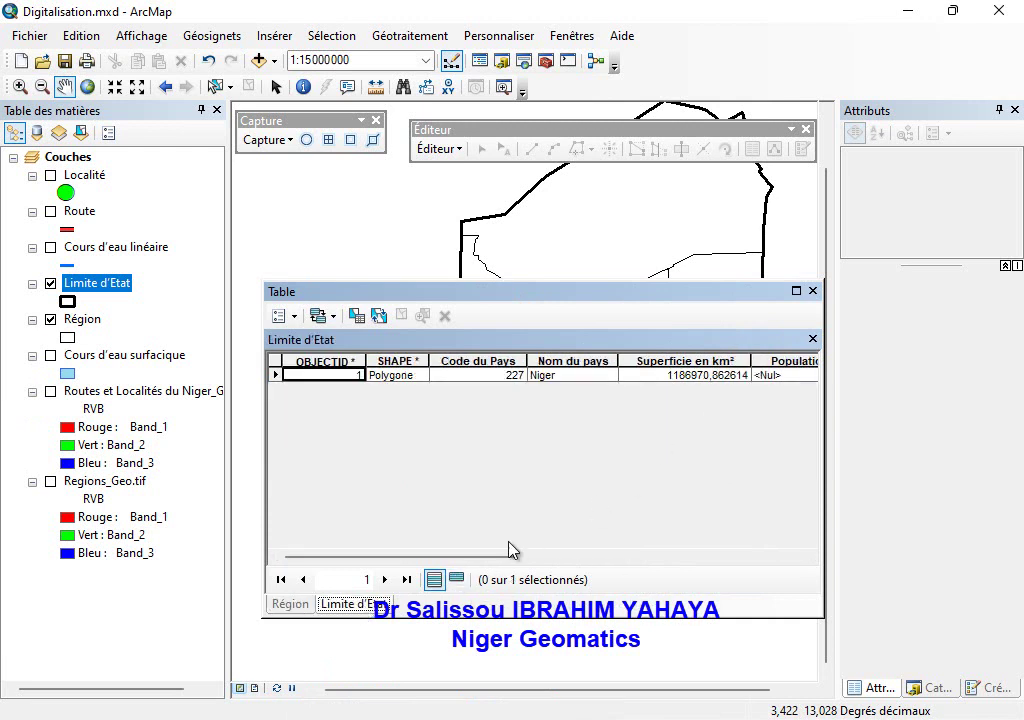
{"action": "left_click_drag", "start_coordinate": [485, 556], "coordinate": [599, 555]}
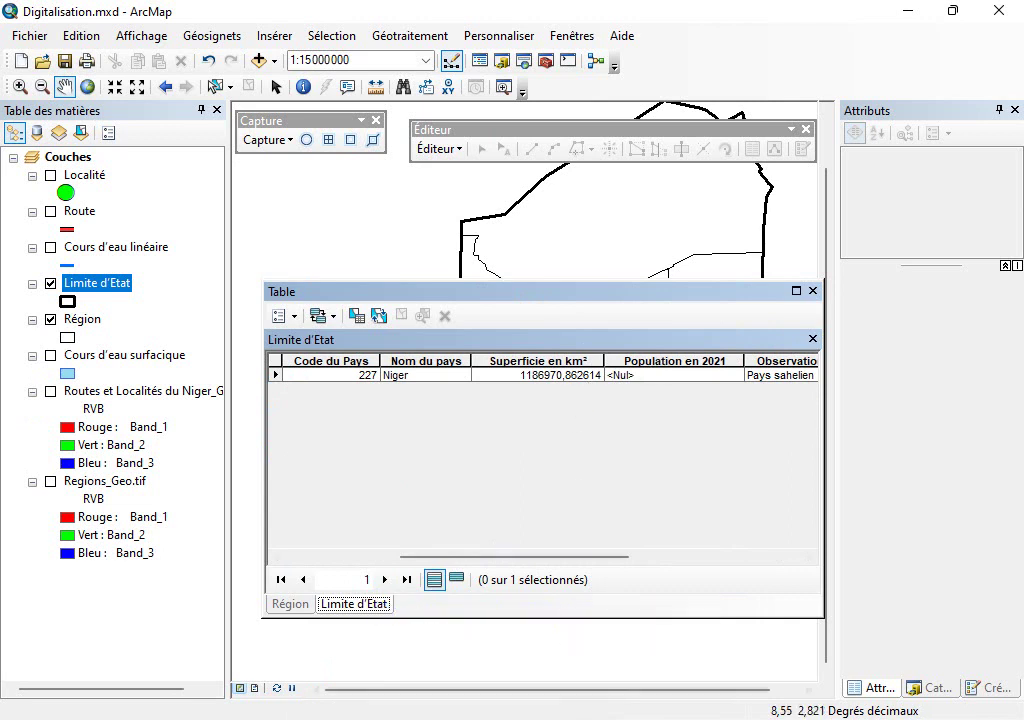
Switch to the Résultats définitifs RGPH2012 PDF in Foxit PDF Reader and look through its opening pages.
{"action": "left_click", "coordinate": [578, 712]}
{"action": "scroll", "coordinate": [555, 515], "scroll_direction": "down", "scroll_amount": 5}
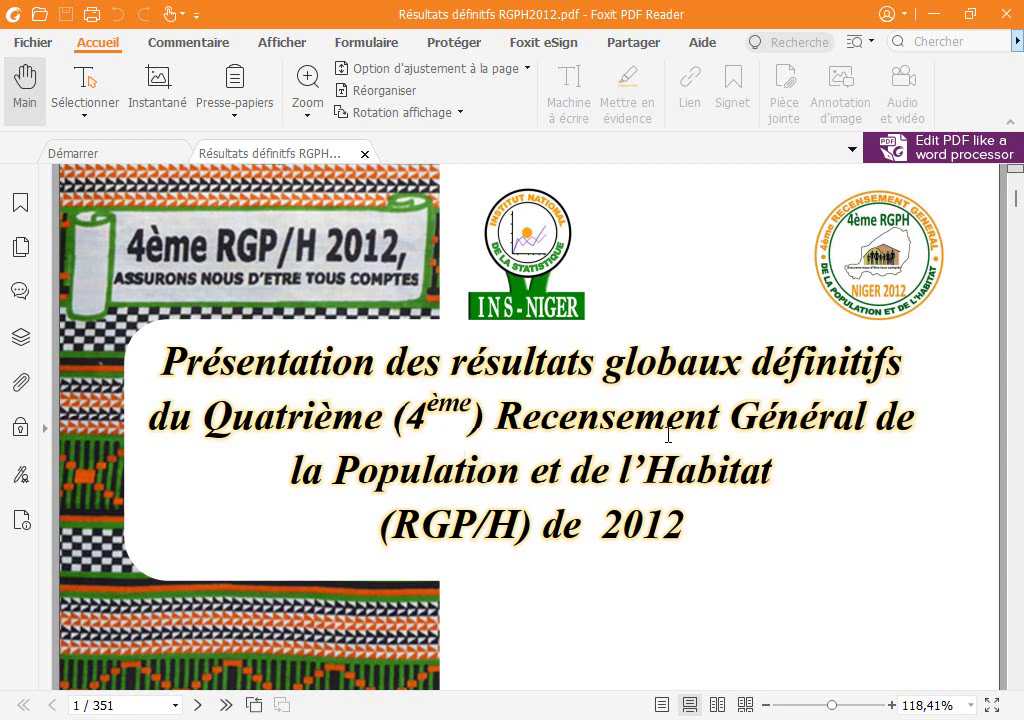
{"action": "scroll", "coordinate": [675, 463], "scroll_direction": "down", "scroll_amount": 1}
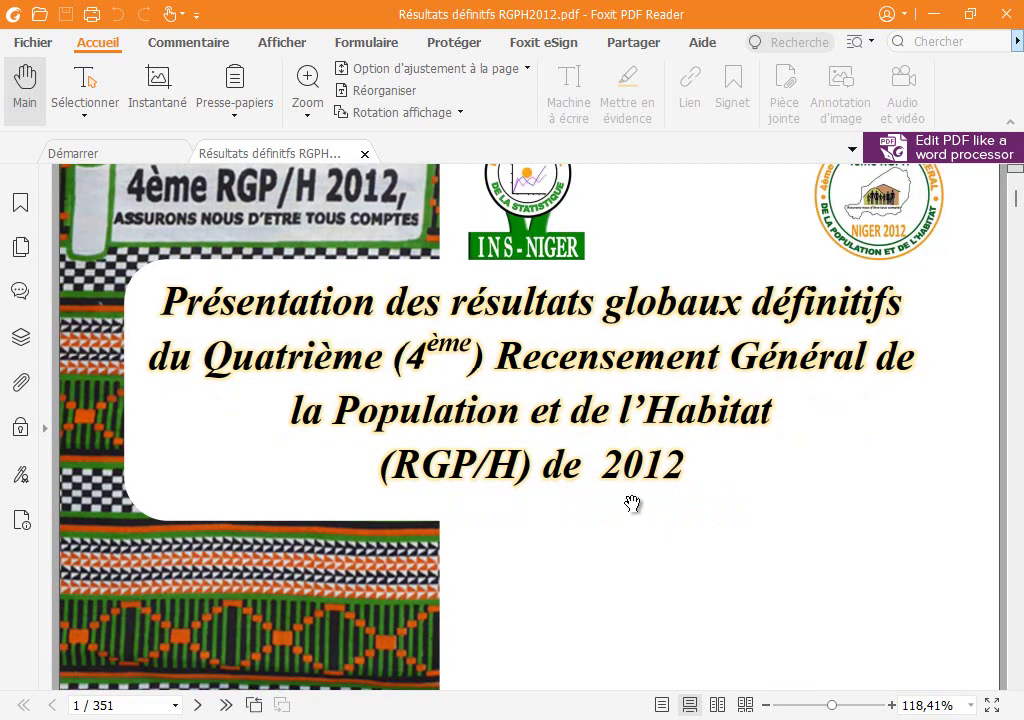
{"action": "scroll", "coordinate": [562, 451], "scroll_direction": "down", "scroll_amount": 3}
{"action": "scroll", "coordinate": [562, 451], "scroll_direction": "down", "scroll_amount": 10}
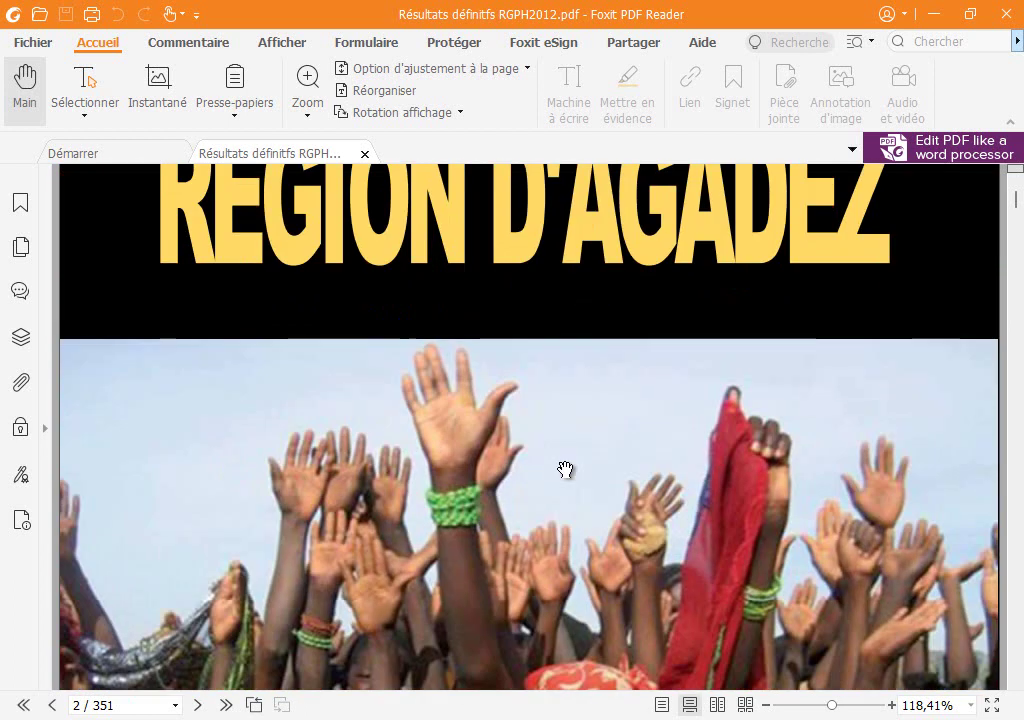
Search the PDF for Agadez and examine the total row of the region's resident population table.
{"action": "left_click", "coordinate": [924, 45]}
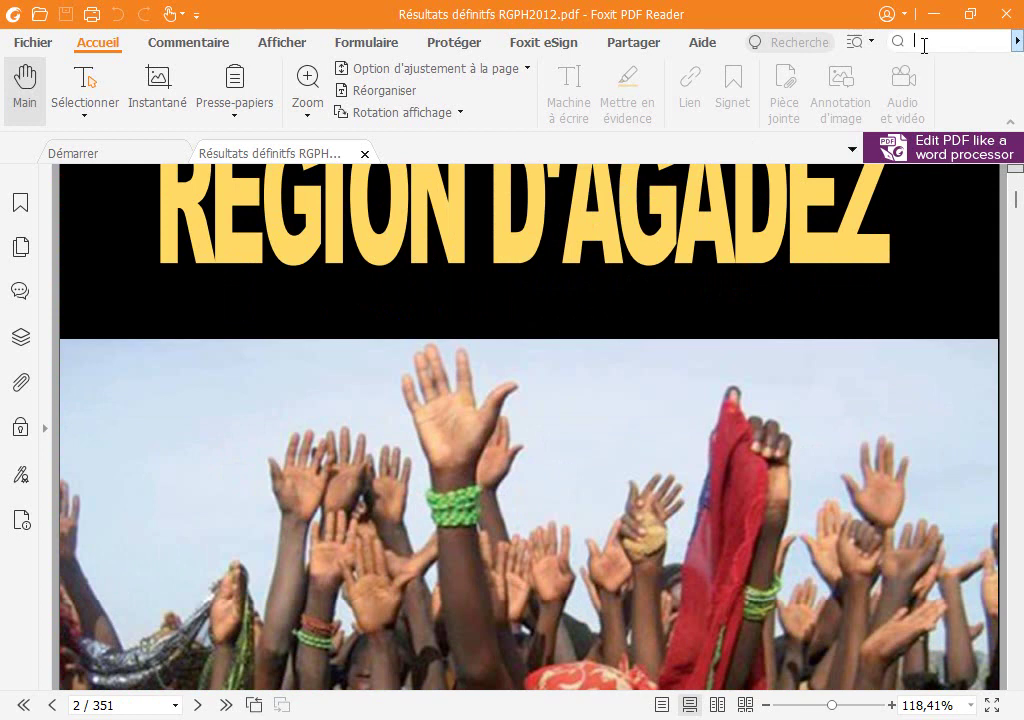
{"action": "type", "text": "Auadez"}
{"action": "key", "text": "Return"}
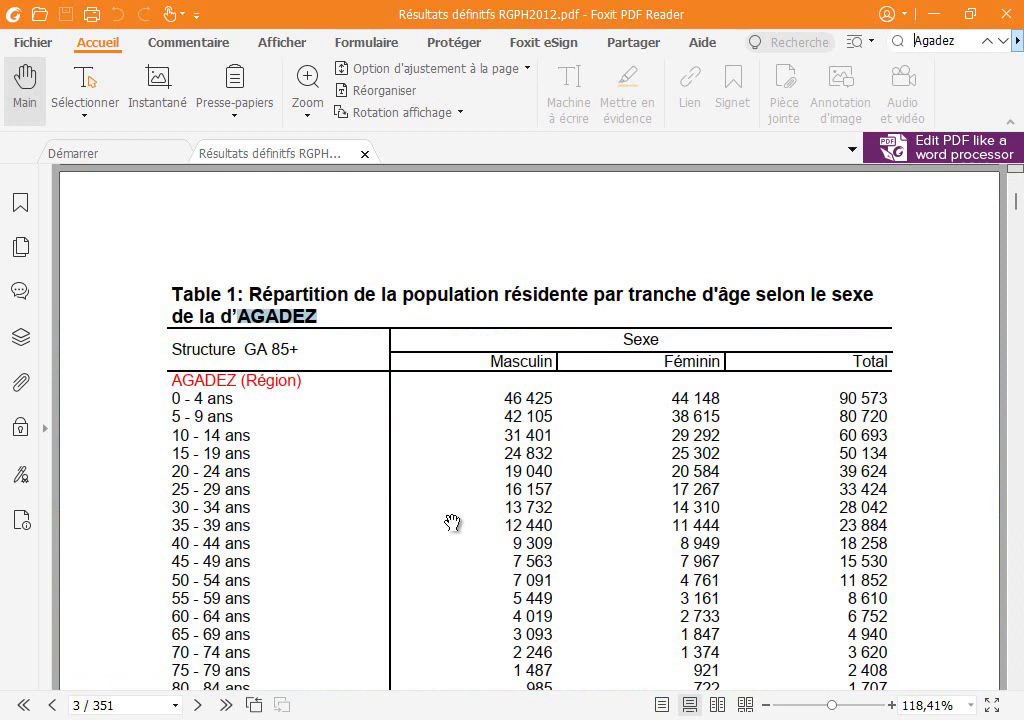
{"action": "scroll", "coordinate": [462, 520], "scroll_direction": "down", "scroll_amount": 3}
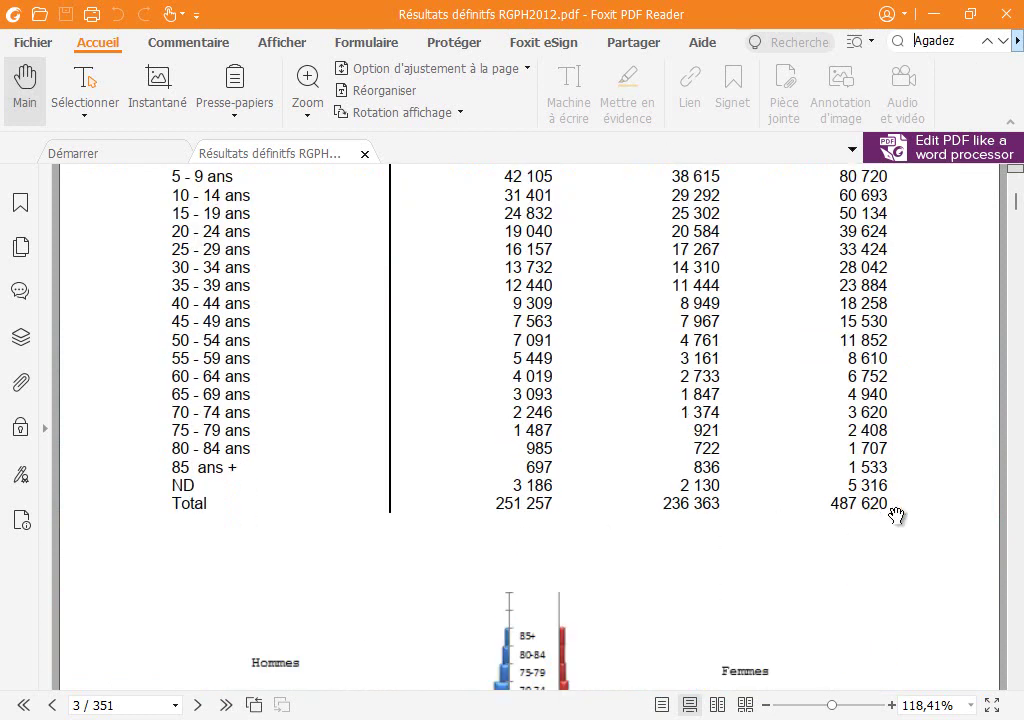
{"action": "scroll", "coordinate": [780, 540], "scroll_direction": "up", "scroll_amount": 1}
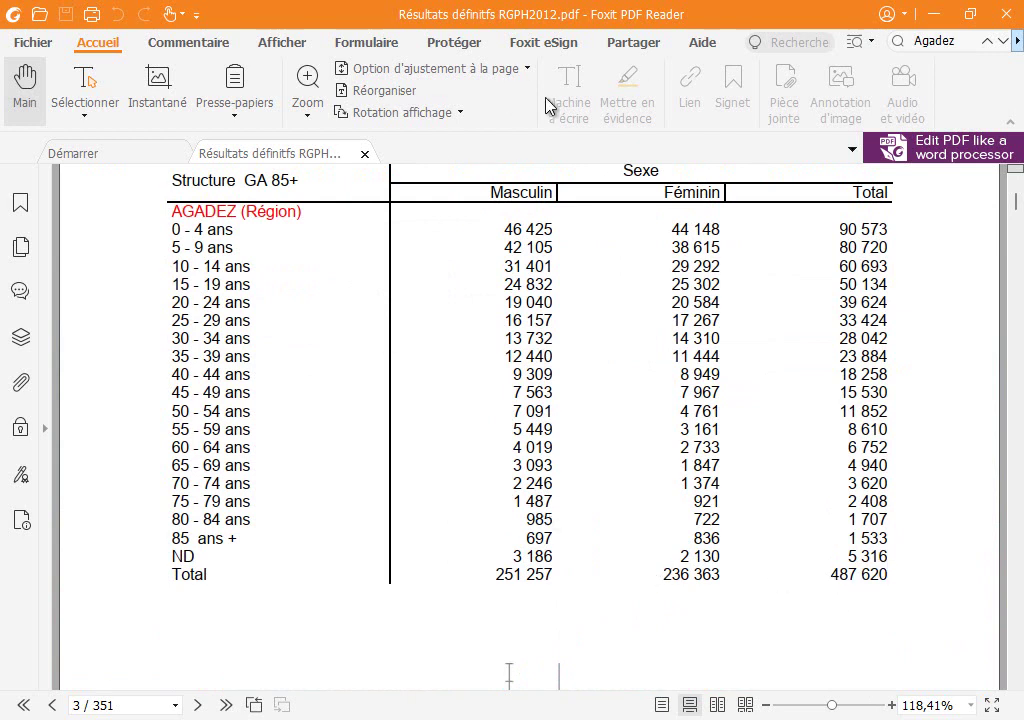
Search the PDF for Diffa and examine the total row of that region's resident population table.
{"action": "left_click", "coordinate": [892, 40]}
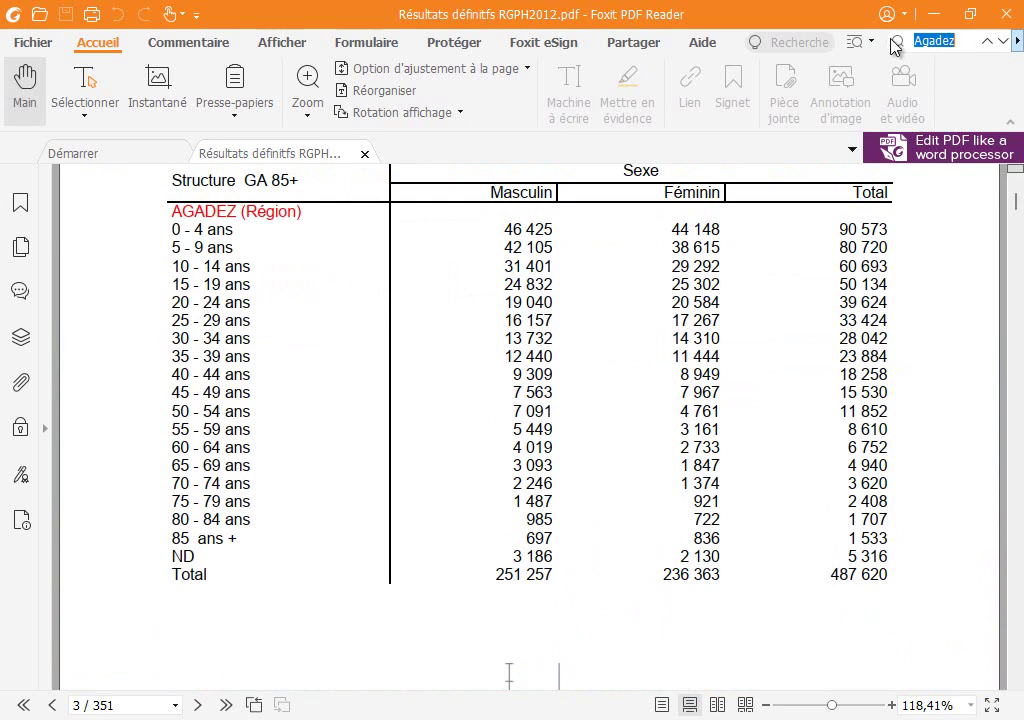
{"action": "type", "text": "Diffa"}
{"action": "key", "text": "Return"}
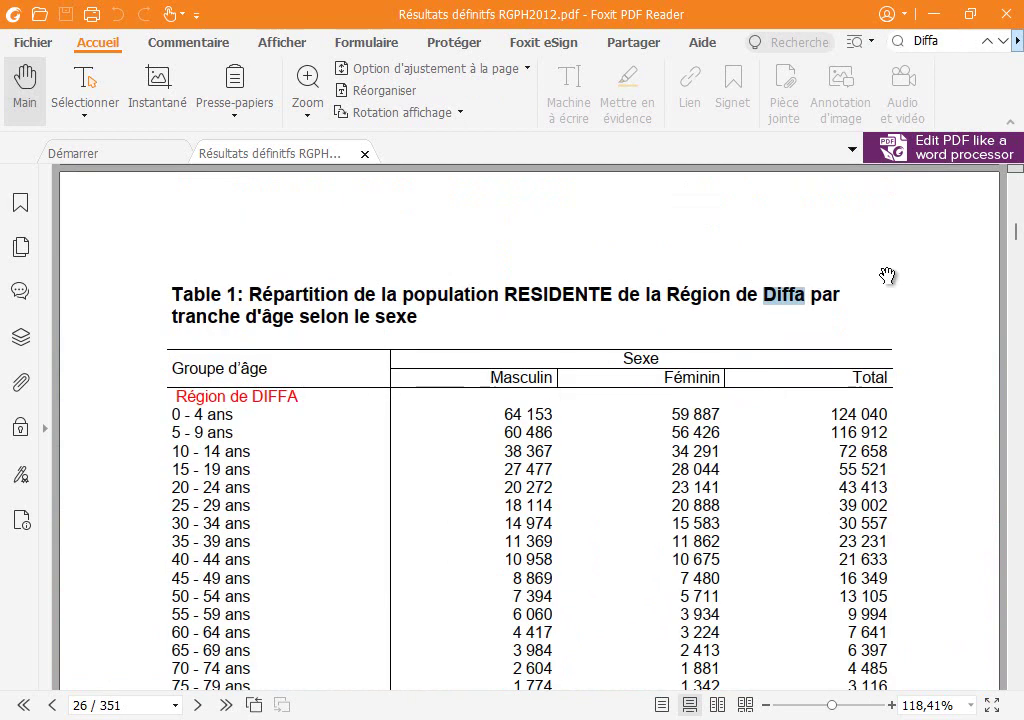
{"action": "scroll", "coordinate": [830, 473], "scroll_direction": "down", "scroll_amount": 5}
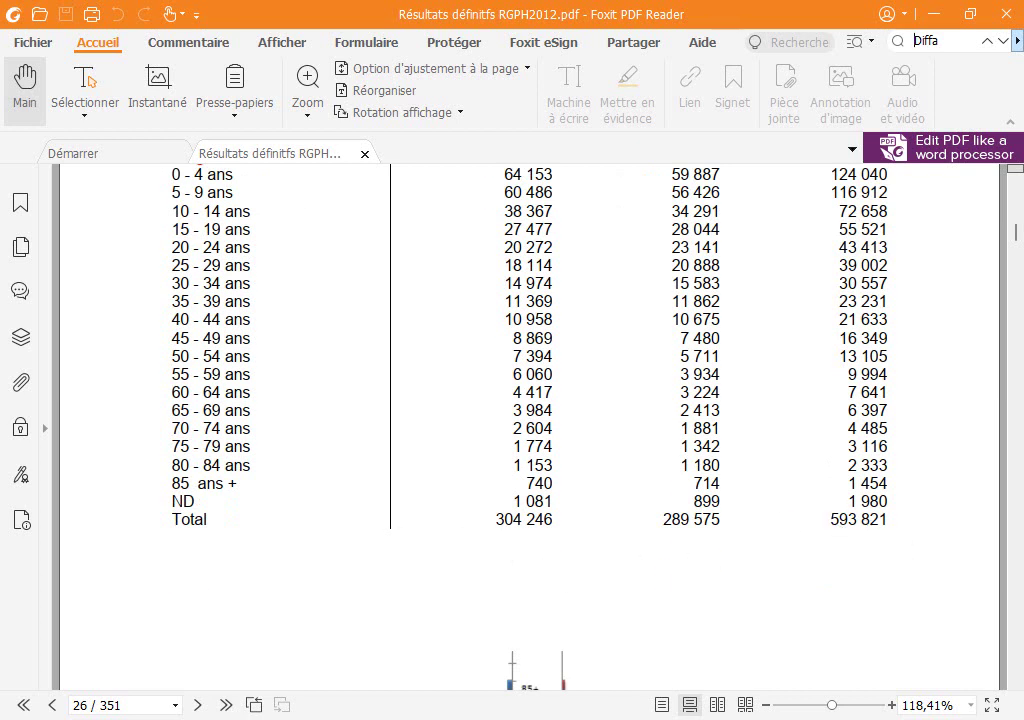
Switch to the TP SIG folder in File Explorer and open its RGPH 2012 subfolder.
{"action": "left_click", "coordinate": [453, 617]}
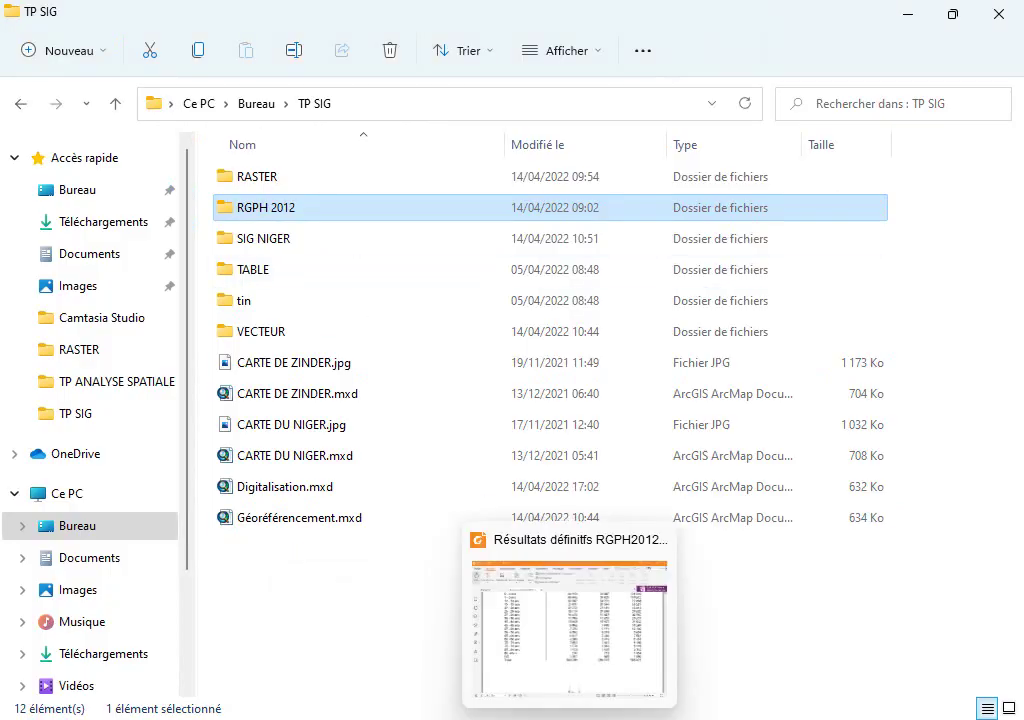
{"action": "left_click", "coordinate": [569, 615]}
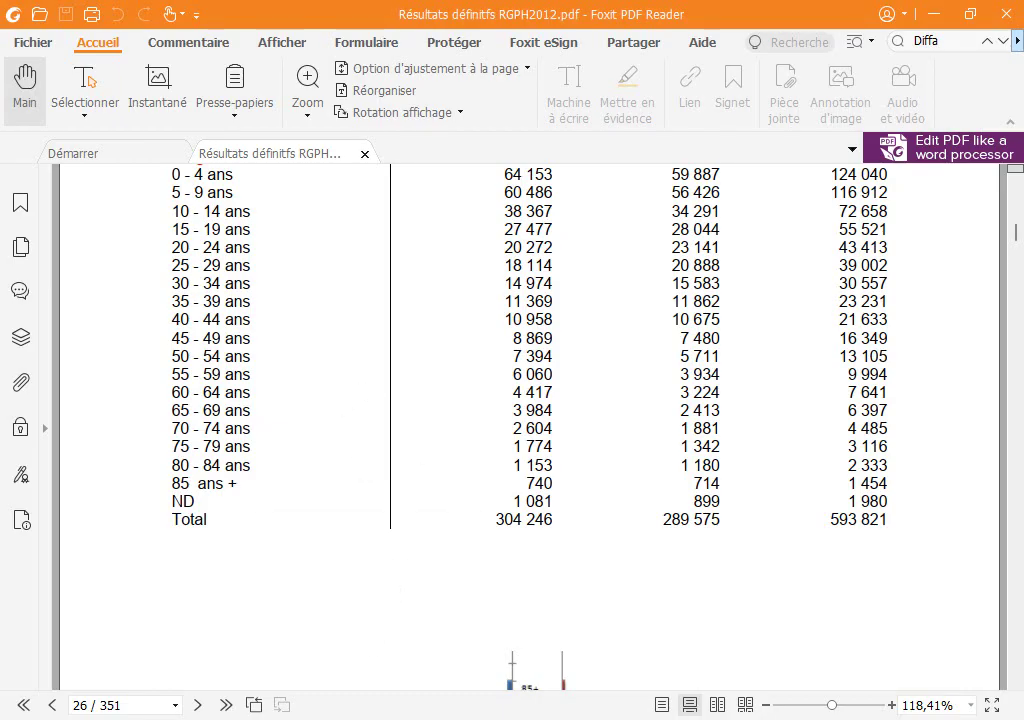
{"action": "key", "text": "alt+Tab"}
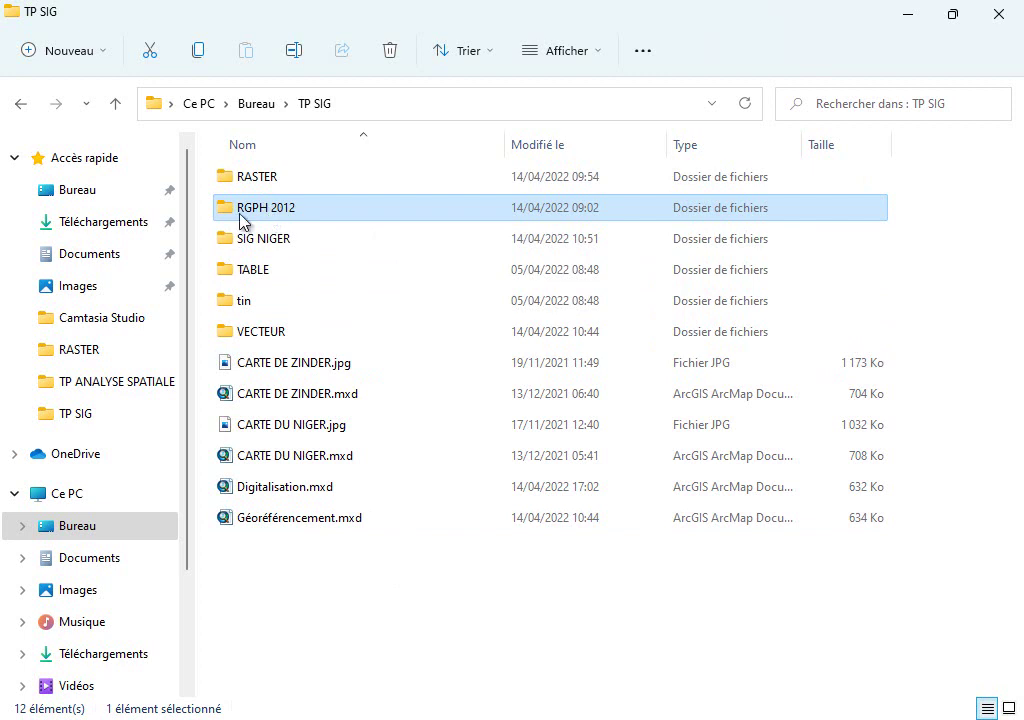
{"action": "double_click", "coordinate": [304, 218]}
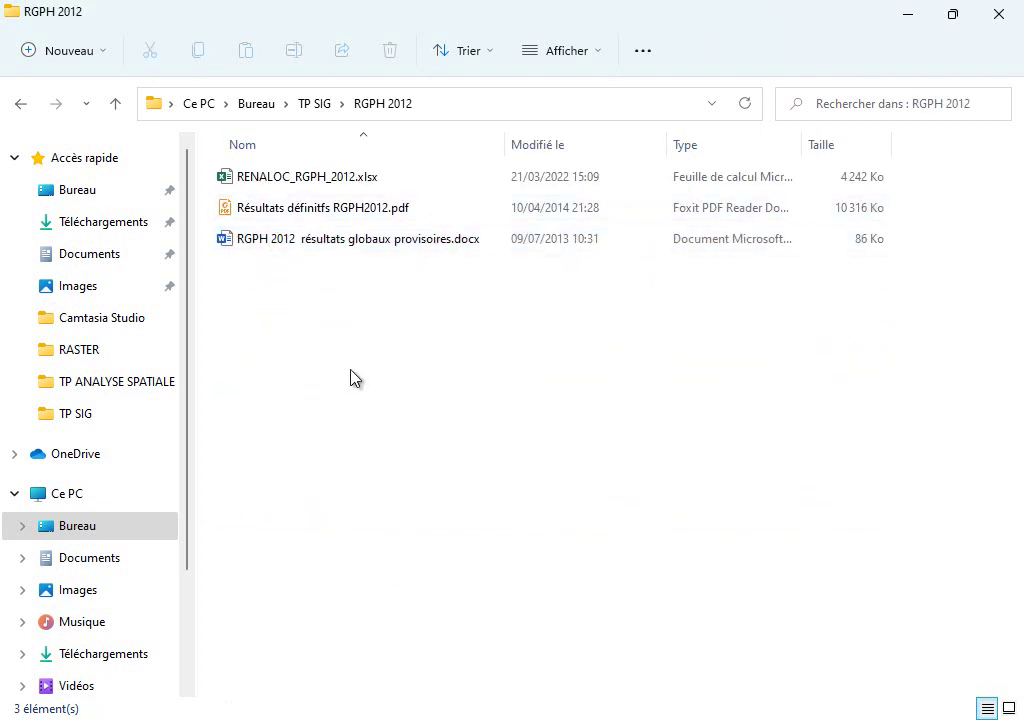
Create a new Microsoft Excel worksheet file in the RGPH 2012 folder and name it Population du Niger.xlsx.
{"action": "right_click", "coordinate": [349, 340]}
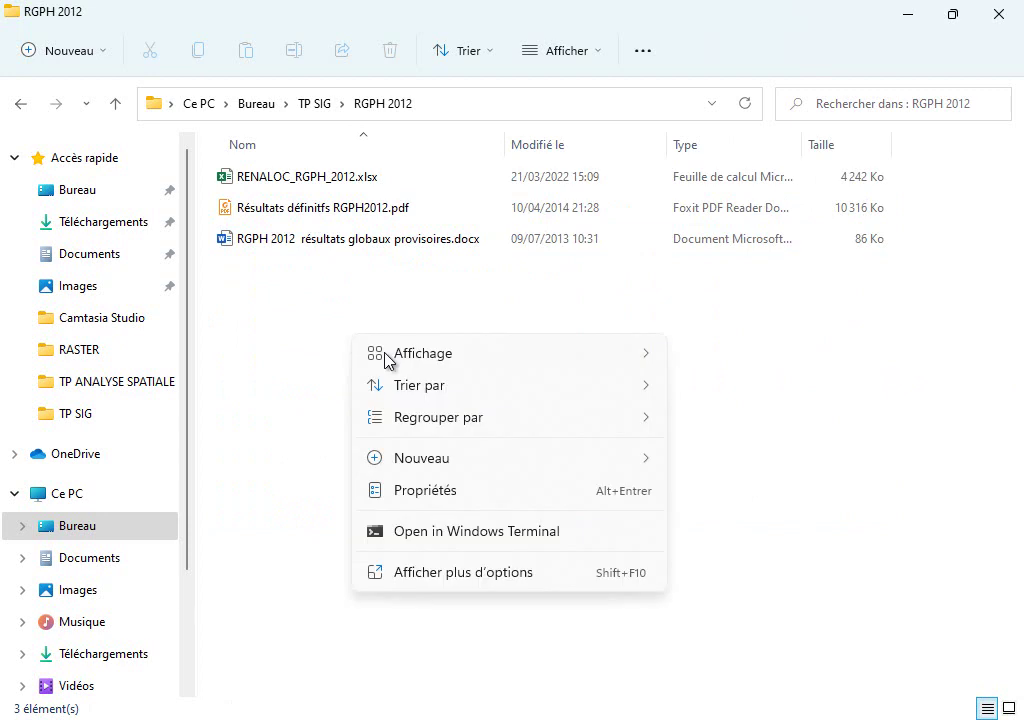
{"action": "mouse_move", "coordinate": [594, 465]}
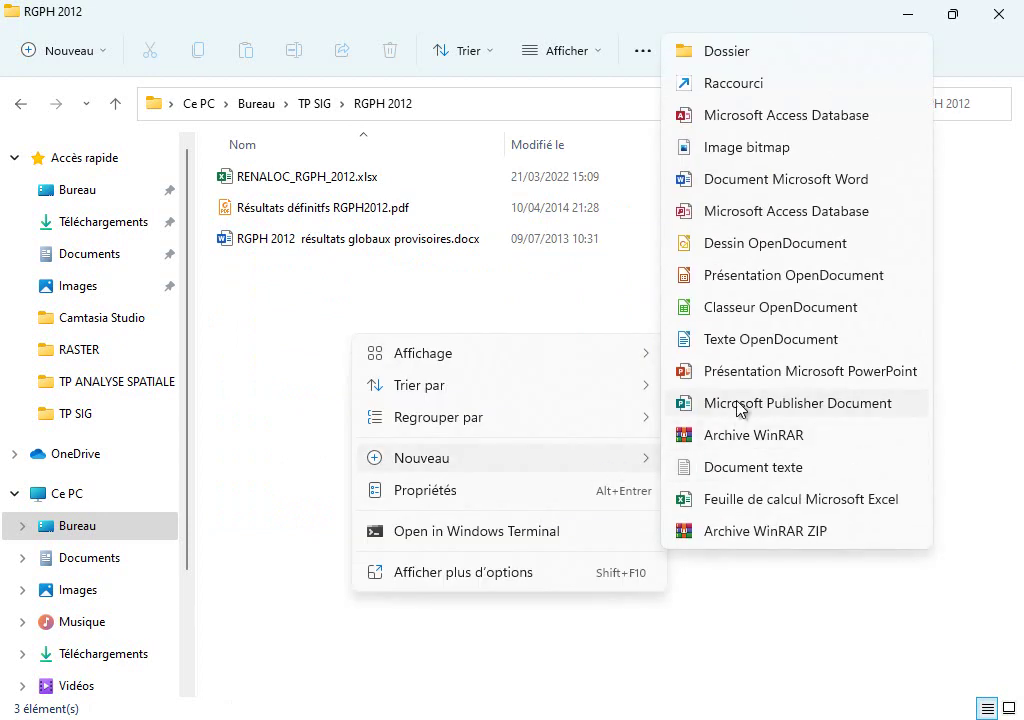
{"action": "left_click", "coordinate": [795, 508]}
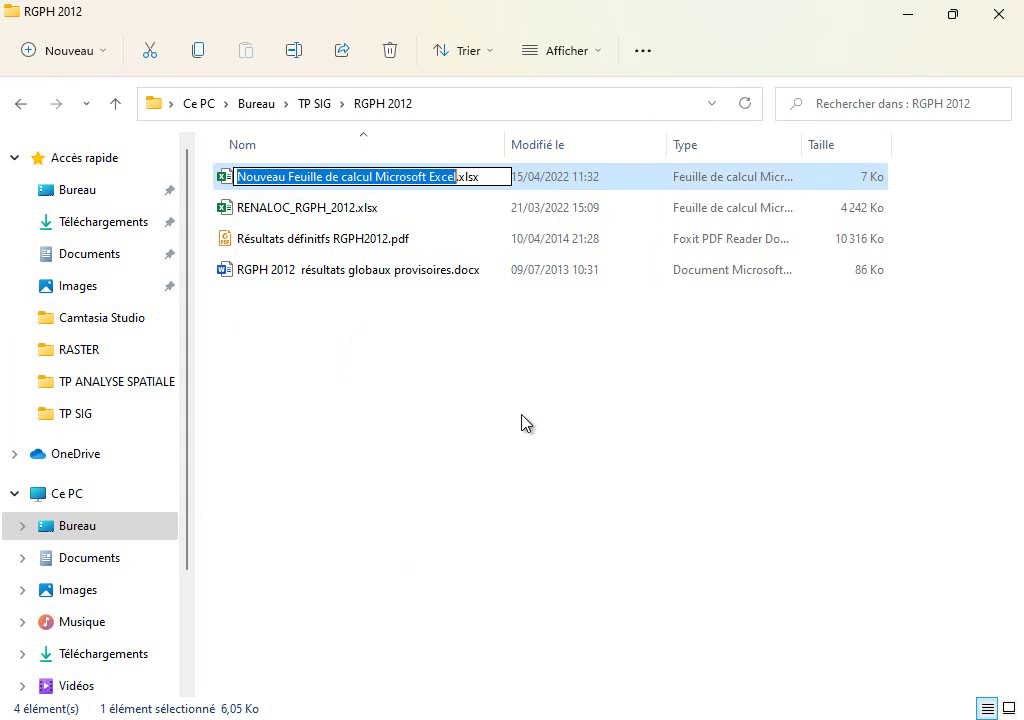
{"action": "key", "text": "Return"}
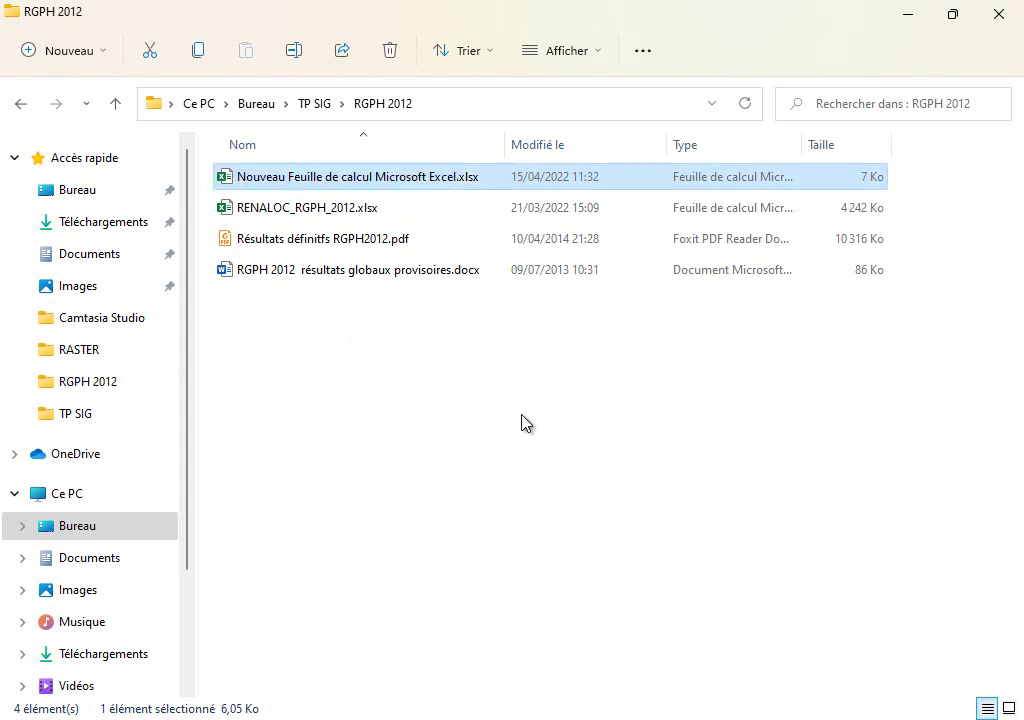
{"action": "left_click", "coordinate": [380, 184]}
{"action": "type", "text": "Populat"}
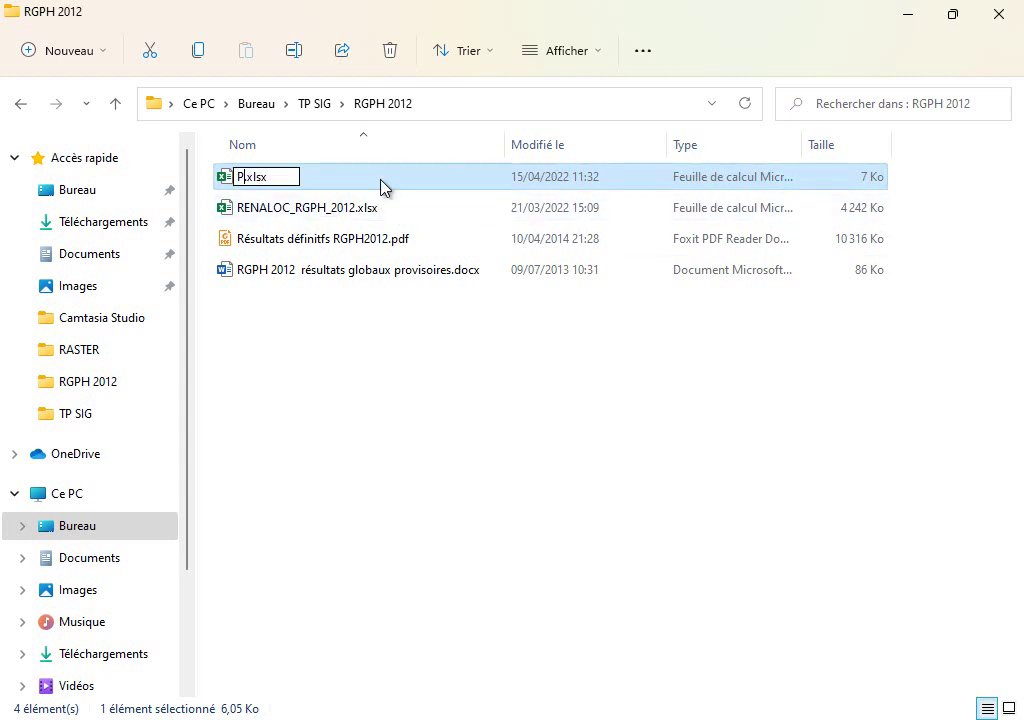
{"action": "type", "text": "ion du Niger"}
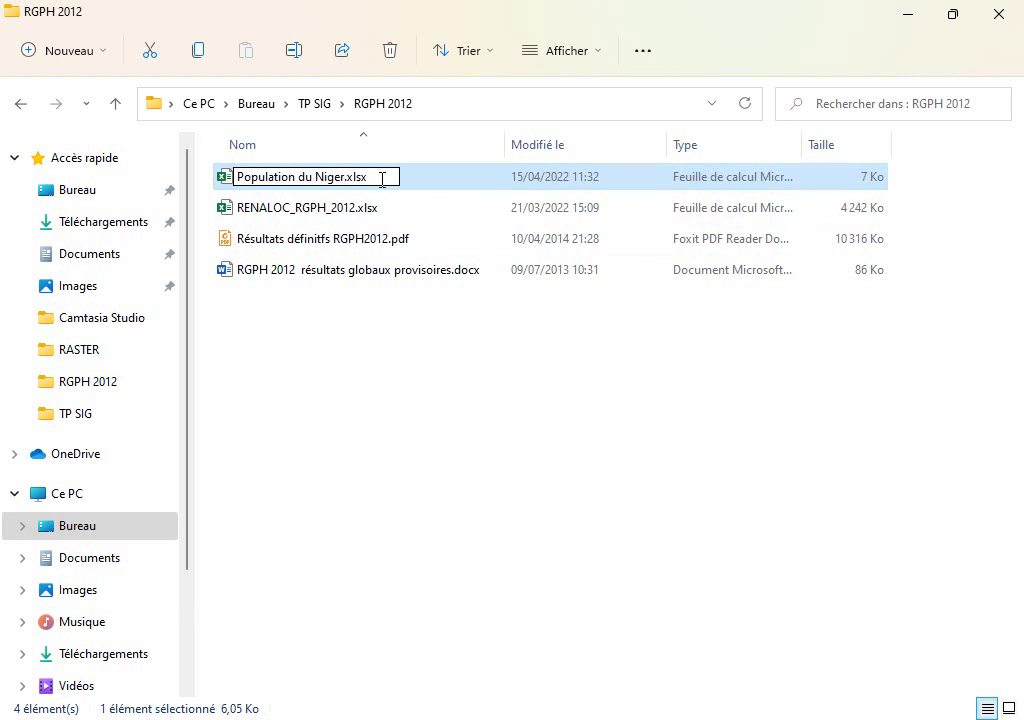
{"action": "key", "text": "Return"}
Open Population du Niger.xlsx with LibreOffice Calc and maximize its window.
{"action": "right_click", "coordinate": [363, 185]}
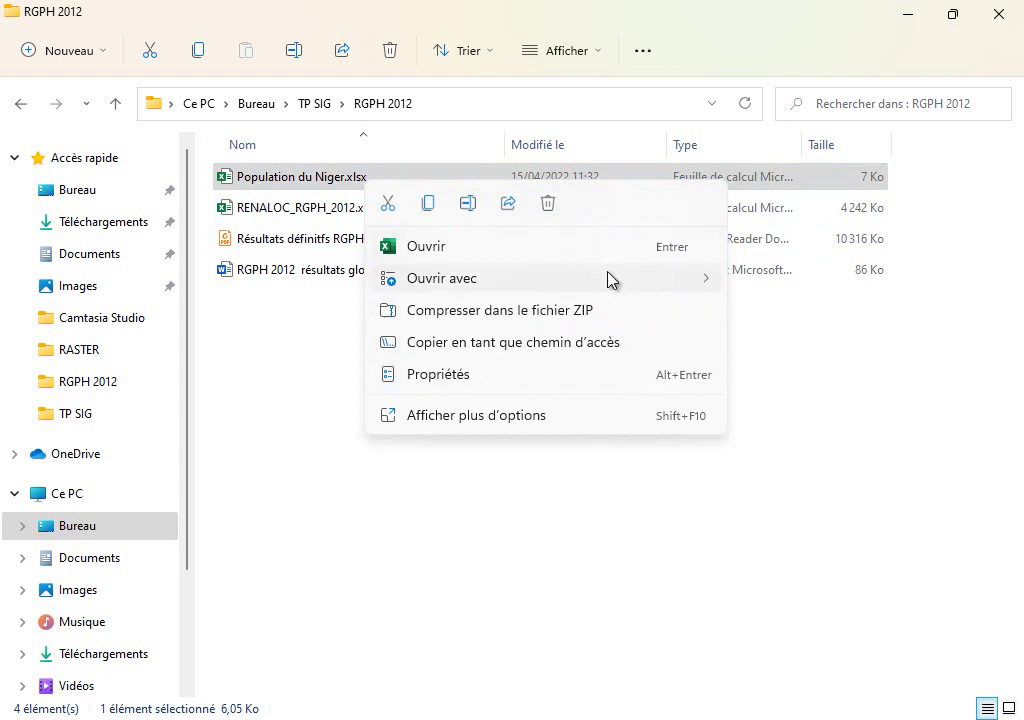
{"action": "mouse_move", "coordinate": [704, 290]}
{"action": "left_click", "coordinate": [791, 315]}
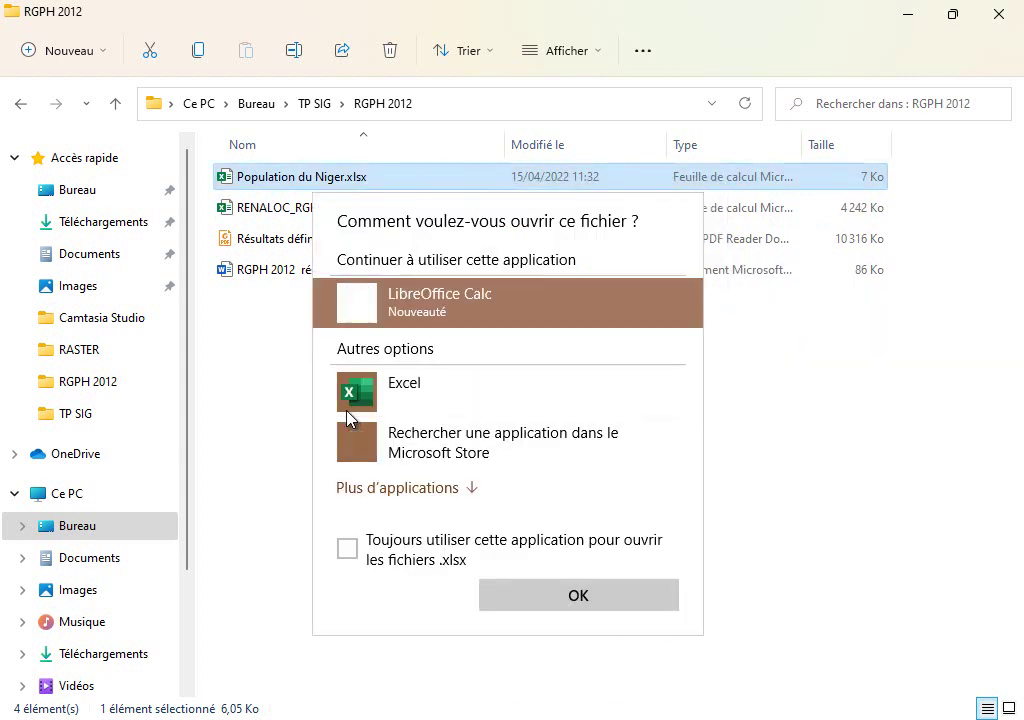
{"action": "left_click", "coordinate": [512, 597]}
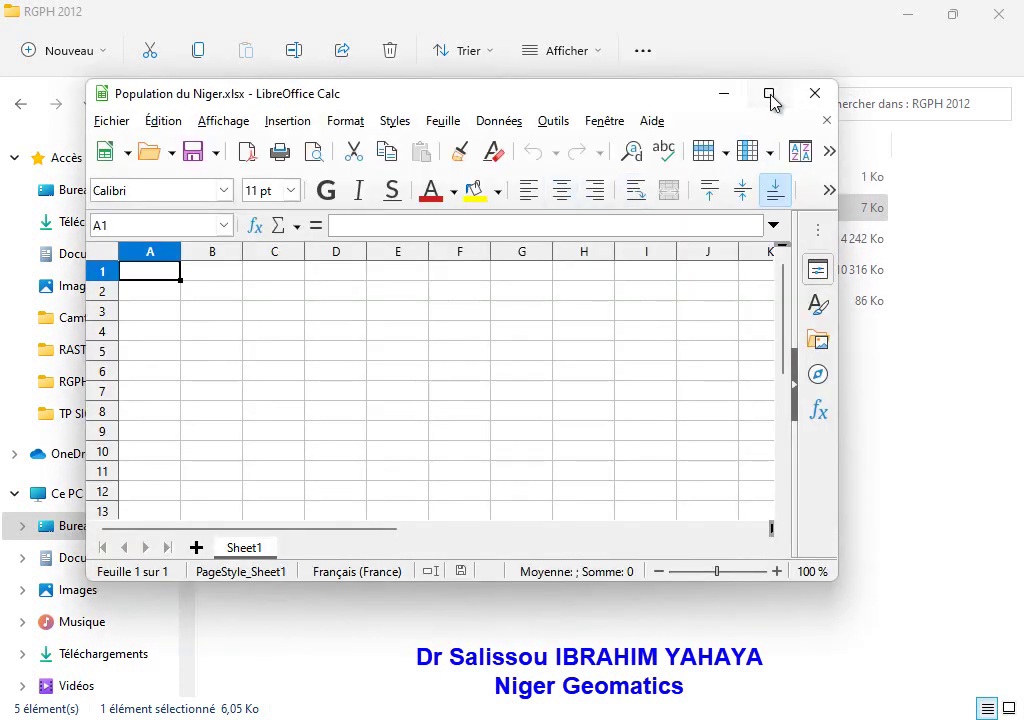
{"action": "left_click", "coordinate": [769, 93]}
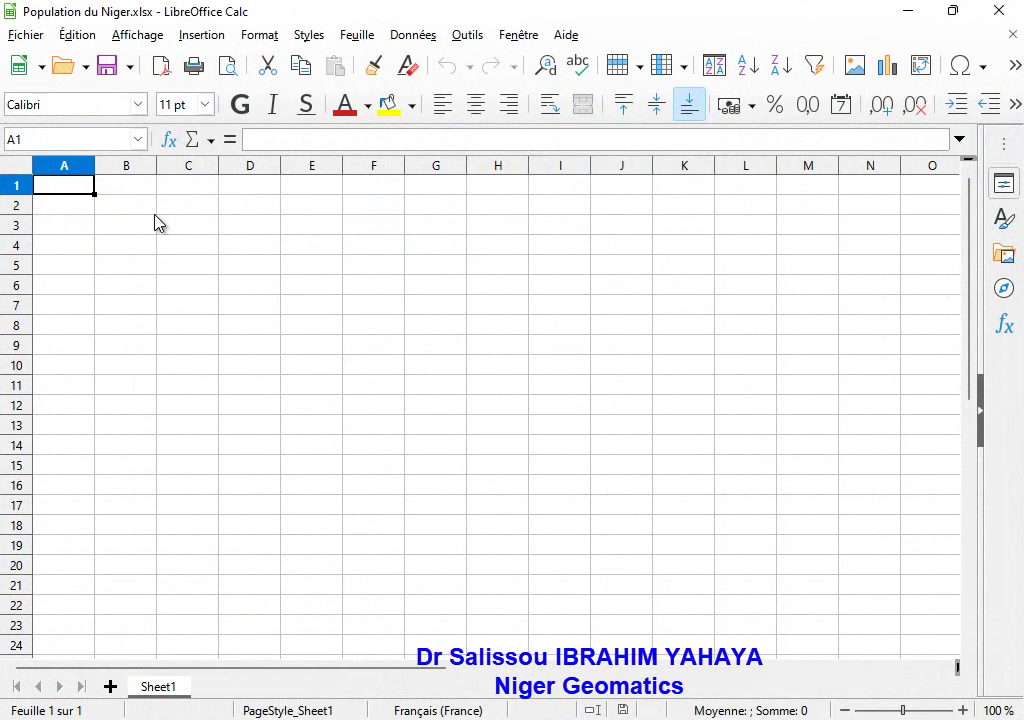
Enter the headers Nom in A1 and Population en 2012 in B1, and fit column B to its content.
{"action": "type", "text": "Nom"}
{"action": "left_click", "coordinate": [137, 193]}
{"action": "type", "text": "P"}
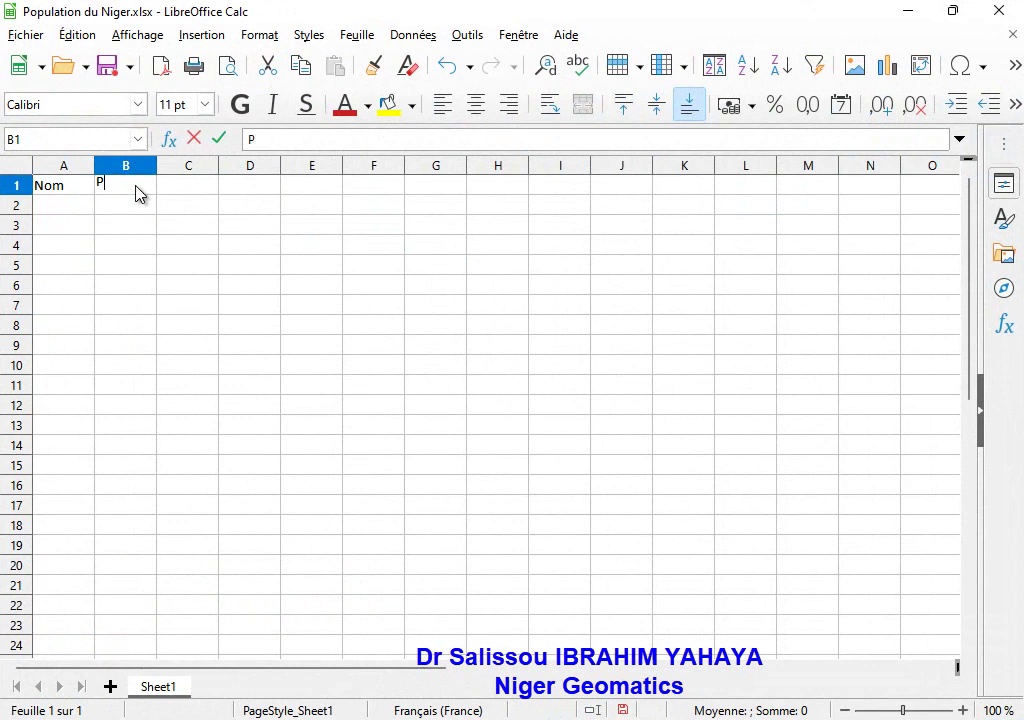
{"action": "type", "text": "opulation en 2 021"}
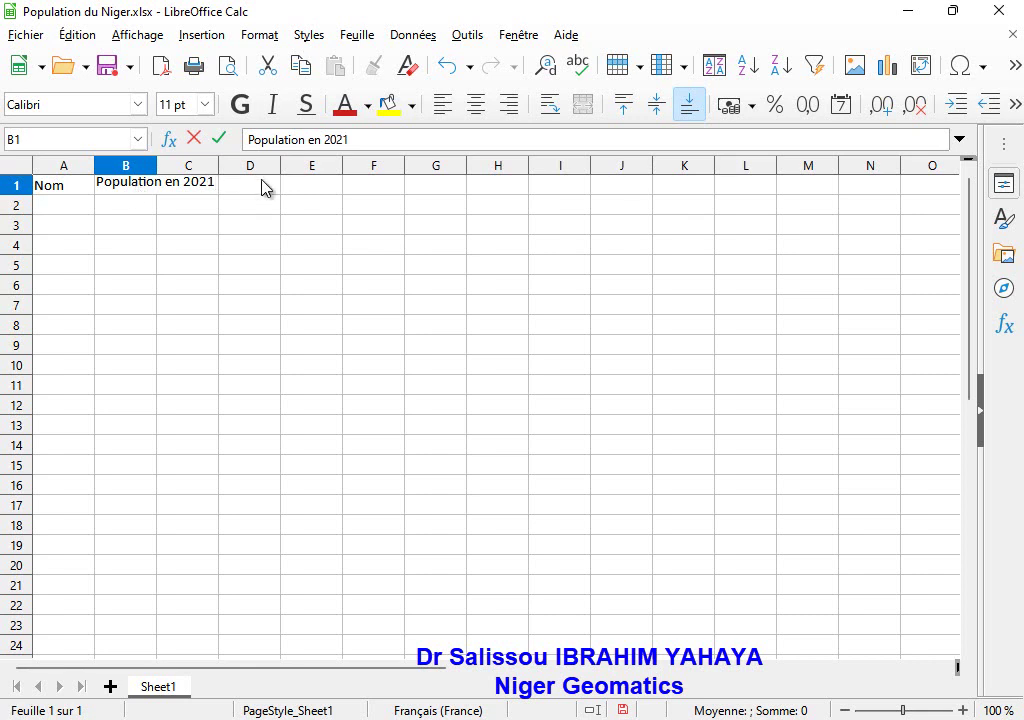
{"action": "key", "text": "BackSpace"}
{"action": "key", "text": "BackSpace"}
{"action": "type", "text": "12"}
{"action": "left_click", "coordinate": [226, 207]}
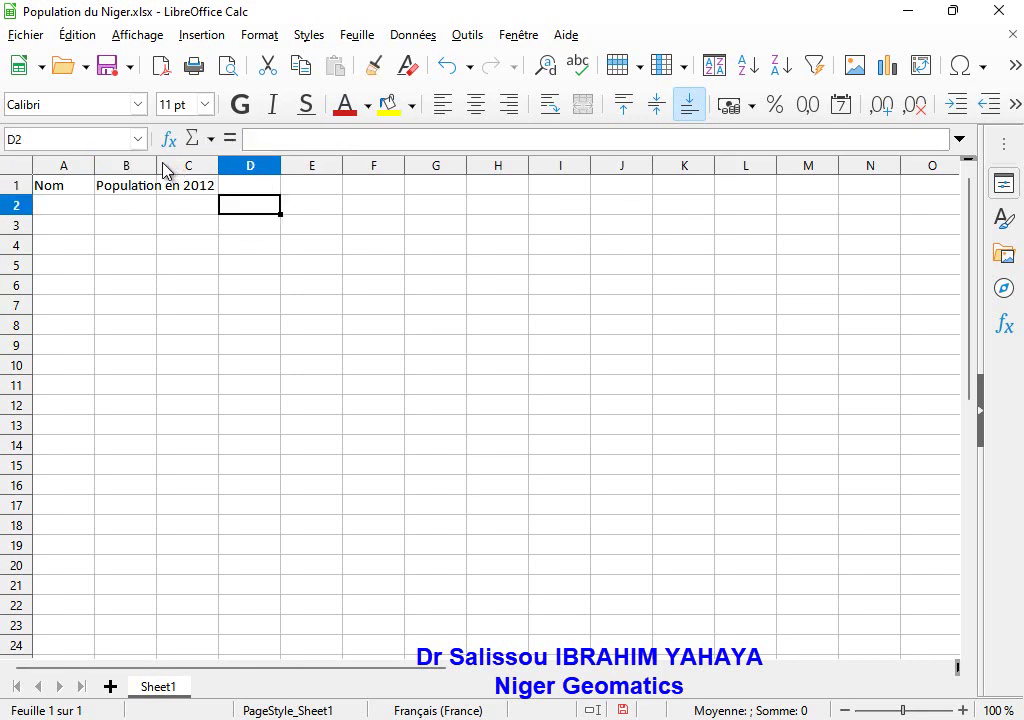
{"action": "double_click", "coordinate": [156, 165]}
Enter the header Population 2021 in cell C1.
{"action": "left_click", "coordinate": [268, 188]}
{"action": "type", "text": "pOPULATION 2021"}
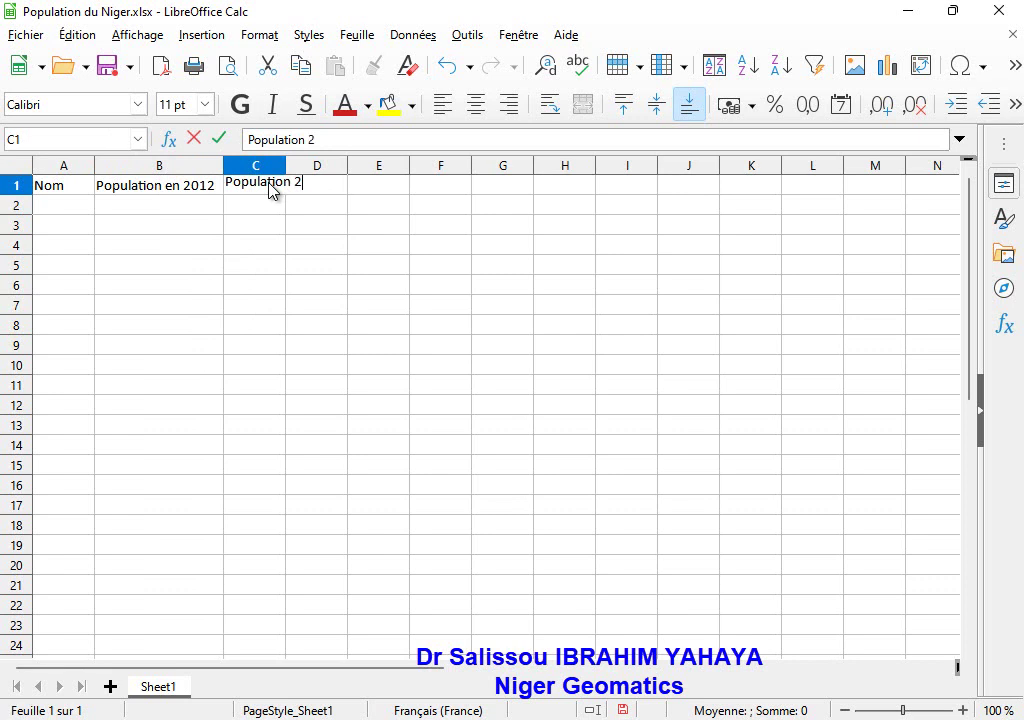
{"action": "left_click", "coordinate": [313, 268]}
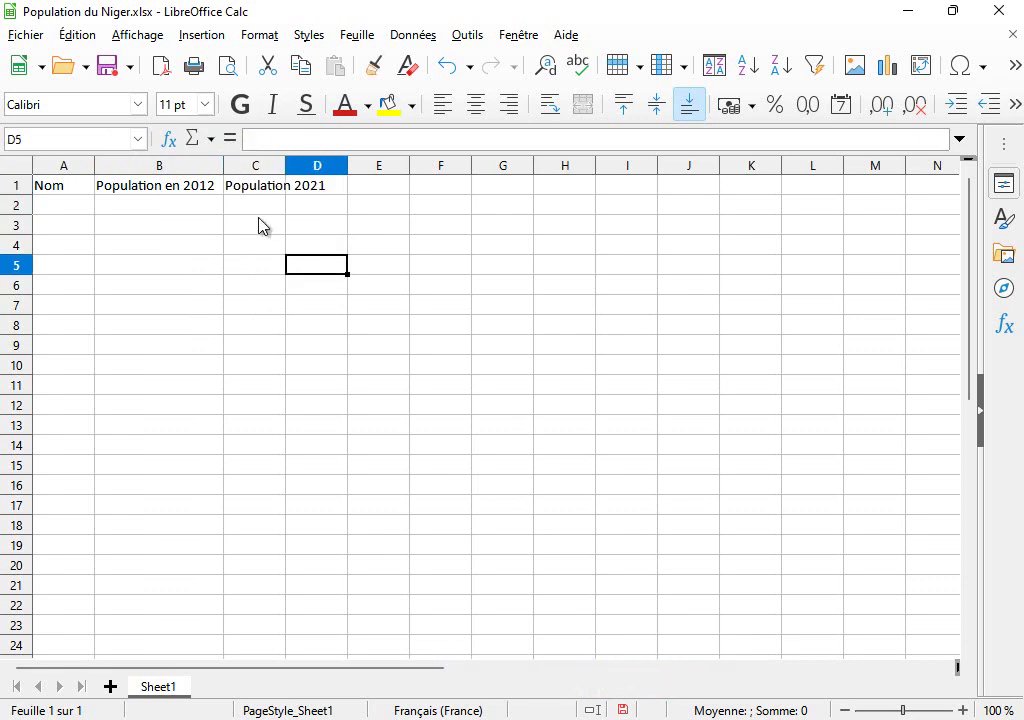
Enter the region names Agadez, Diffa, Dosso and Maradi in cells A2 to A5.
{"action": "left_click", "coordinate": [66, 208]}
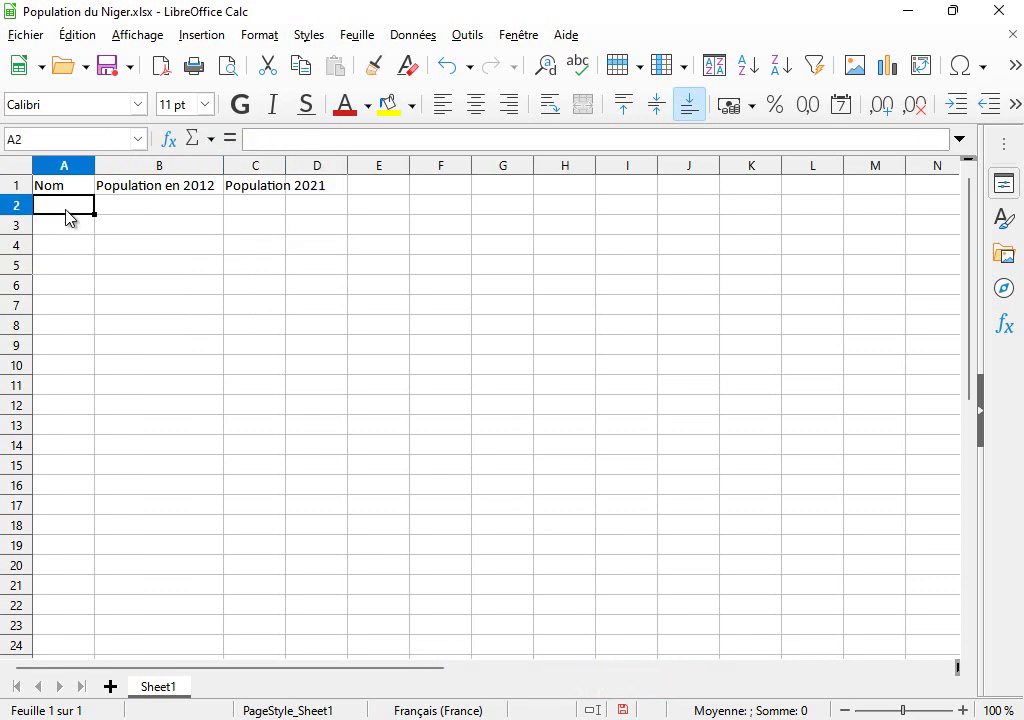
{"action": "type", "text": "Agadez"}
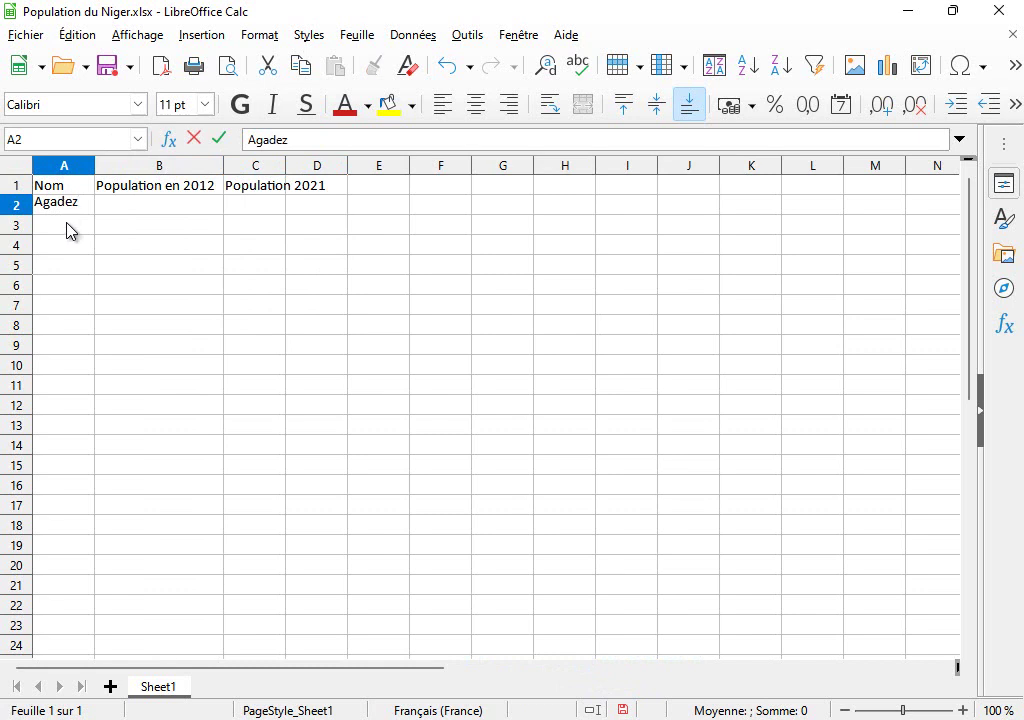
{"action": "left_click", "coordinate": [69, 231]}
{"action": "type", "text": "Diffa"}
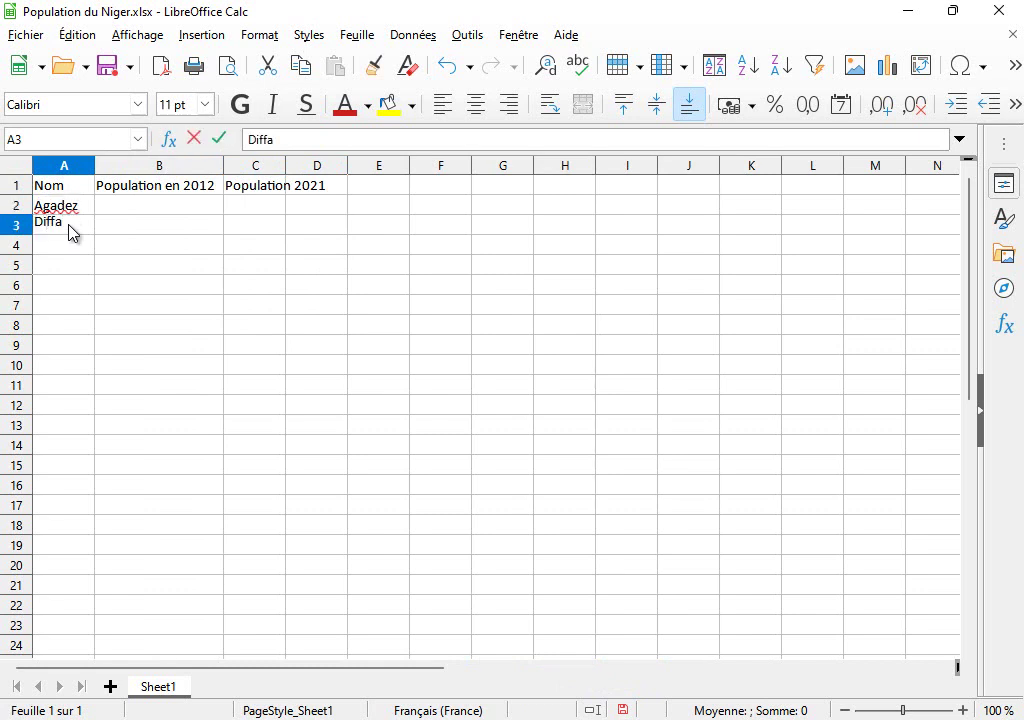
{"action": "key", "text": "Return"}
{"action": "type", "text": "Dosso"}
{"action": "key", "text": "Return"}
{"action": "type", "text": "Maradi"}
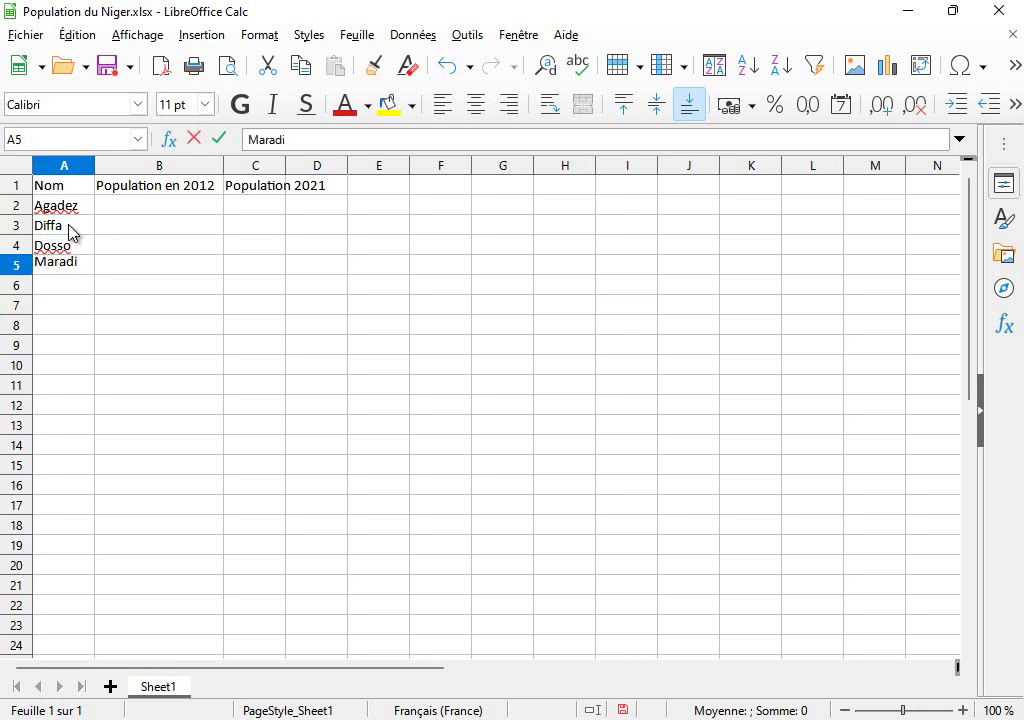
{"action": "key", "text": "Return"}
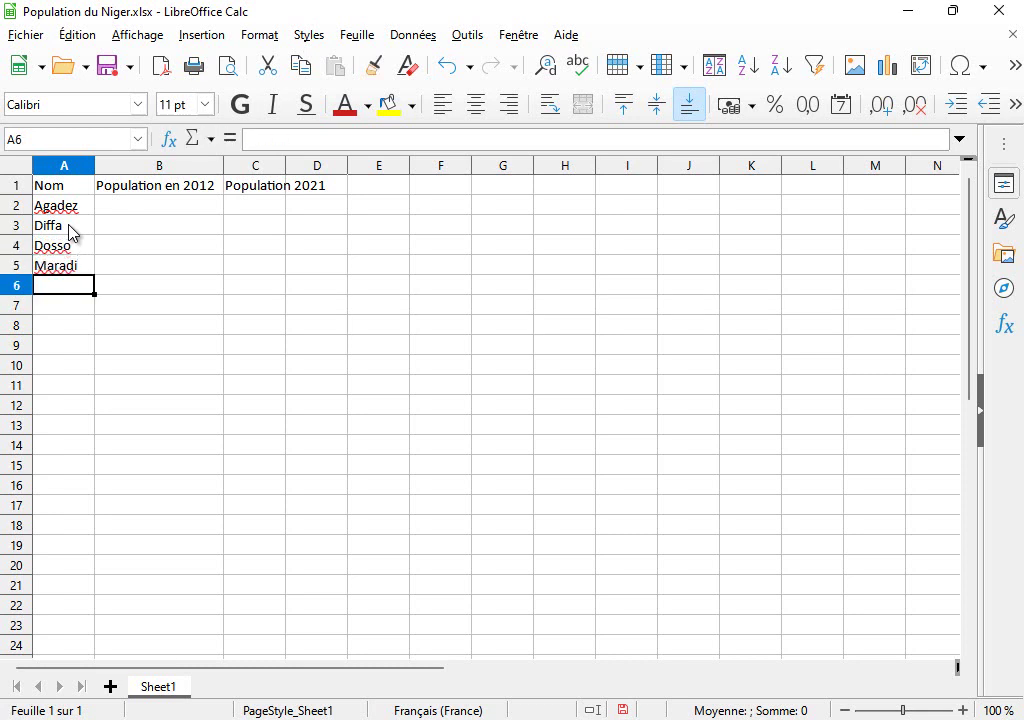
Enter the region names Niamey, Tahoua, Tillabéri and Zinder in cells A6 to A9.
{"action": "type", "text": "Niamey"}
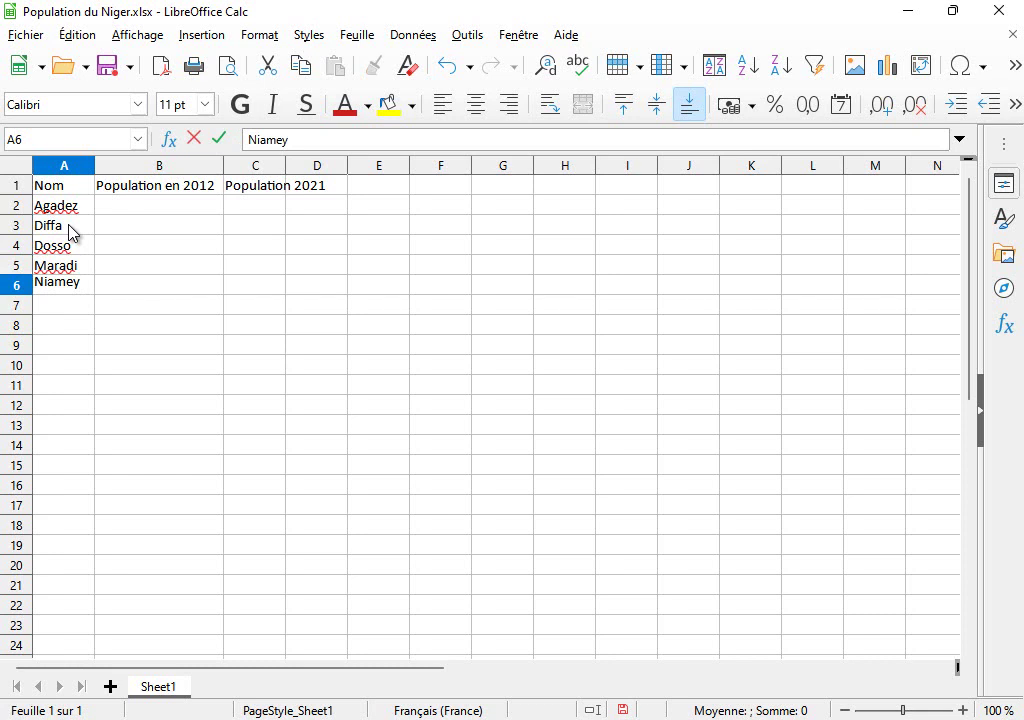
{"action": "key", "text": "Return"}
{"action": "type", "text": "Tahoua"}
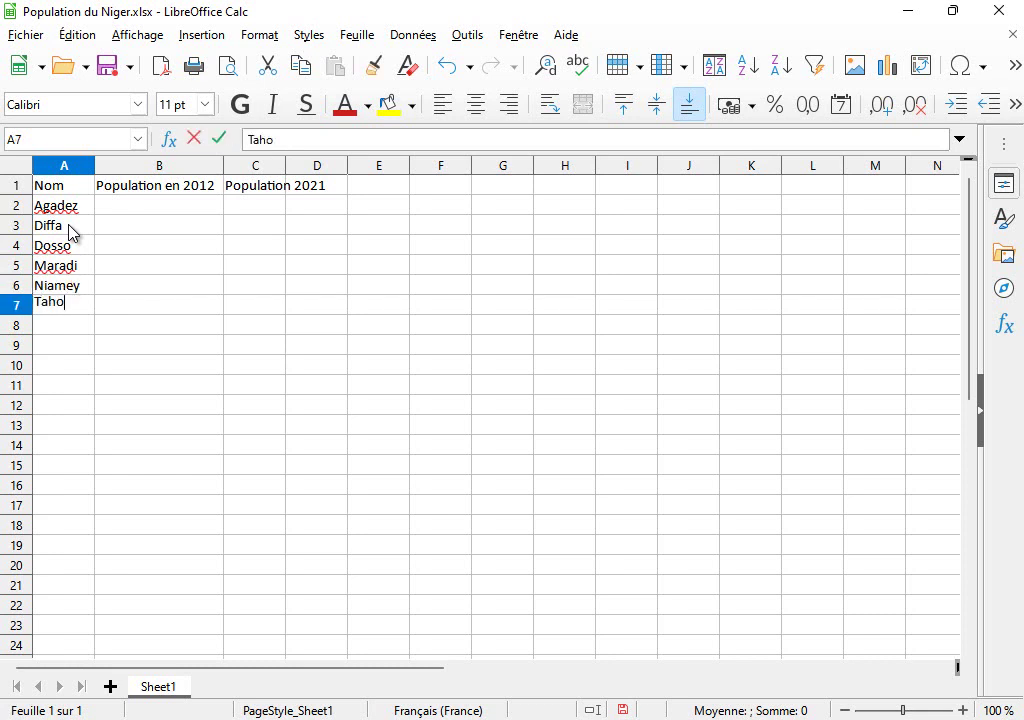
{"action": "key", "text": "Return"}
{"action": "type", "text": "Til"}
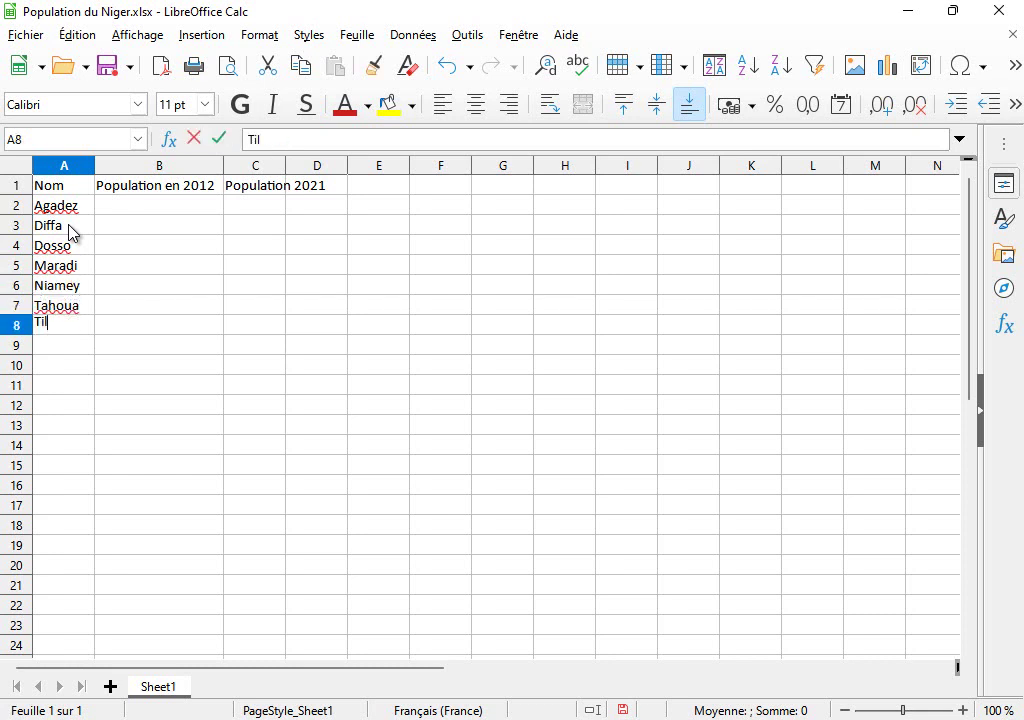
{"action": "type", "text": "labéri et"}
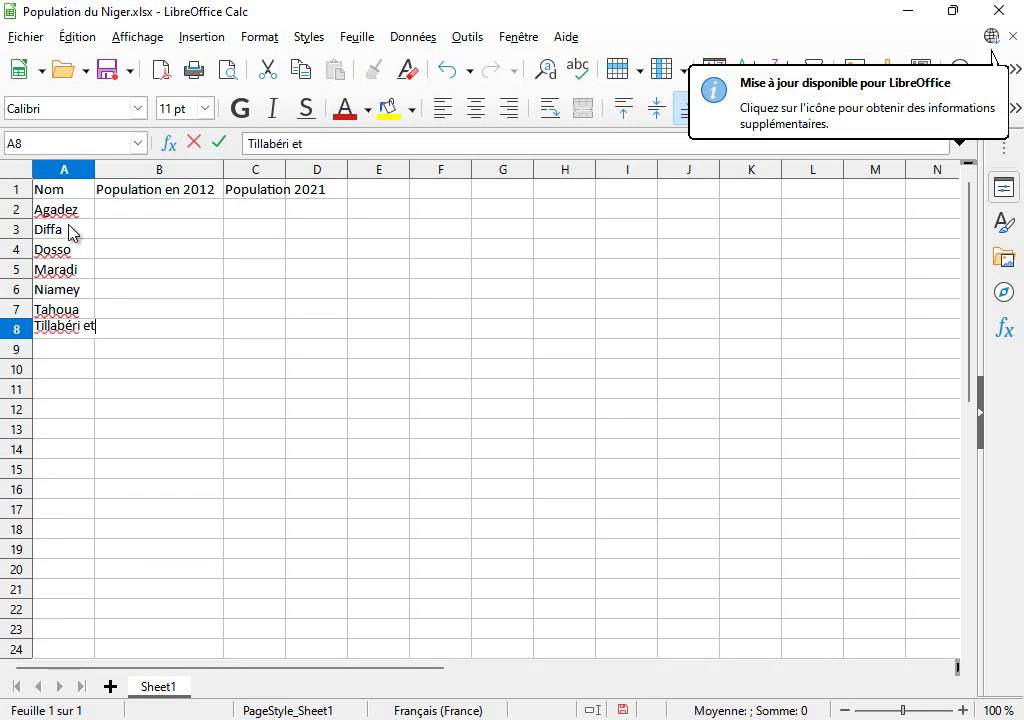
{"action": "key", "text": "BackSpace"}
{"action": "key", "text": "BackSpace"}
{"action": "key", "text": "Return"}
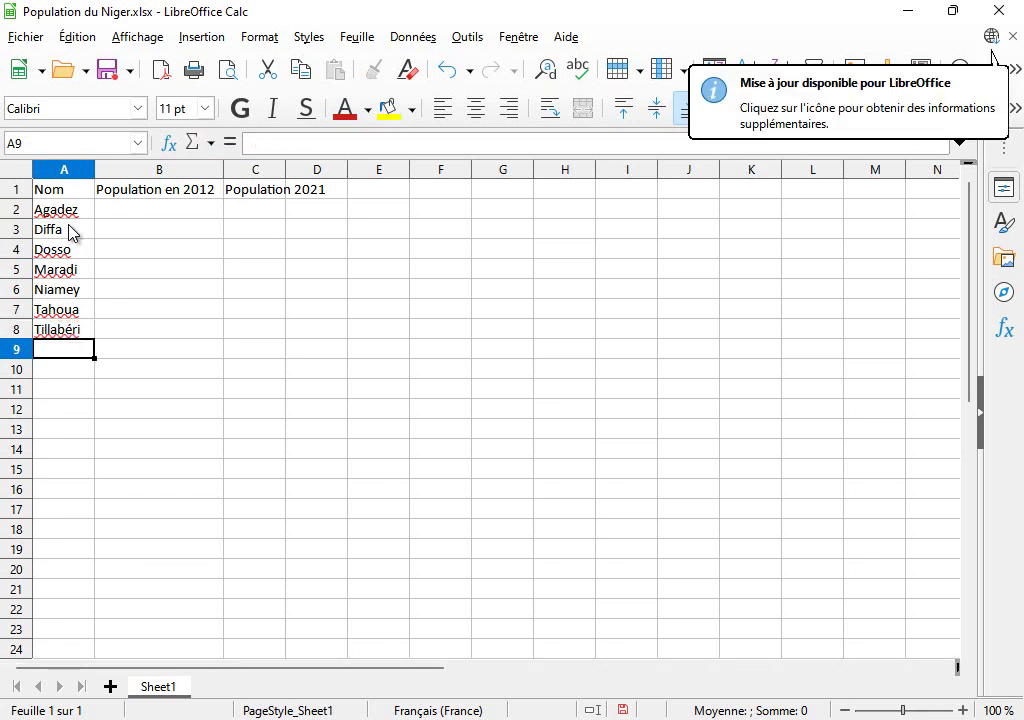
{"action": "type", "text": "Zinder"}
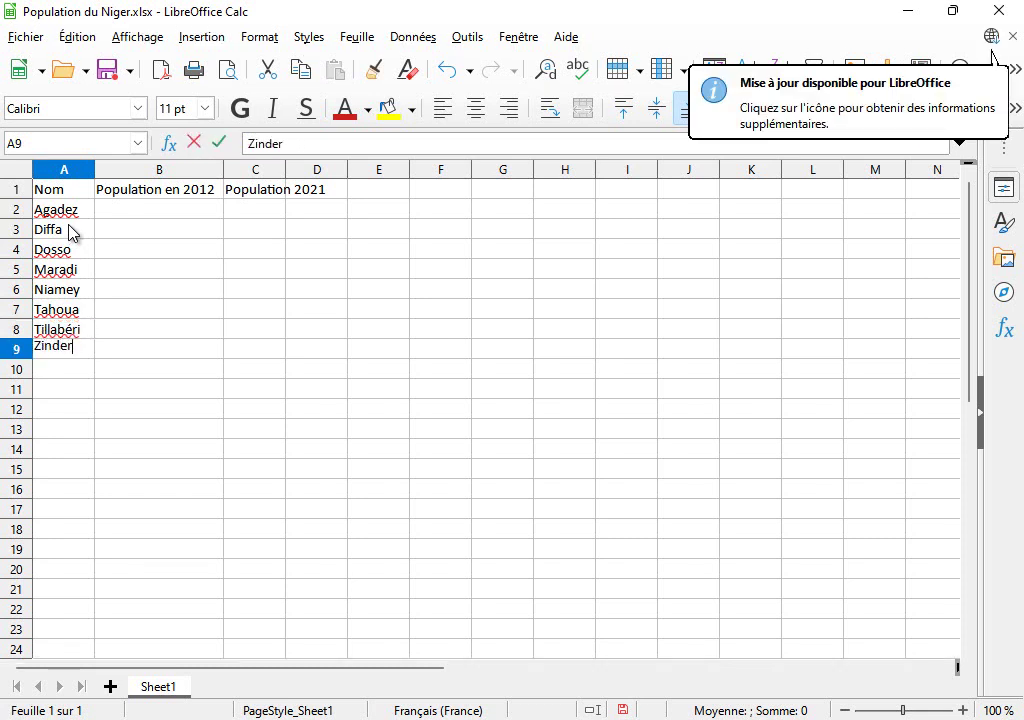
{"action": "left_click", "coordinate": [144, 312]}
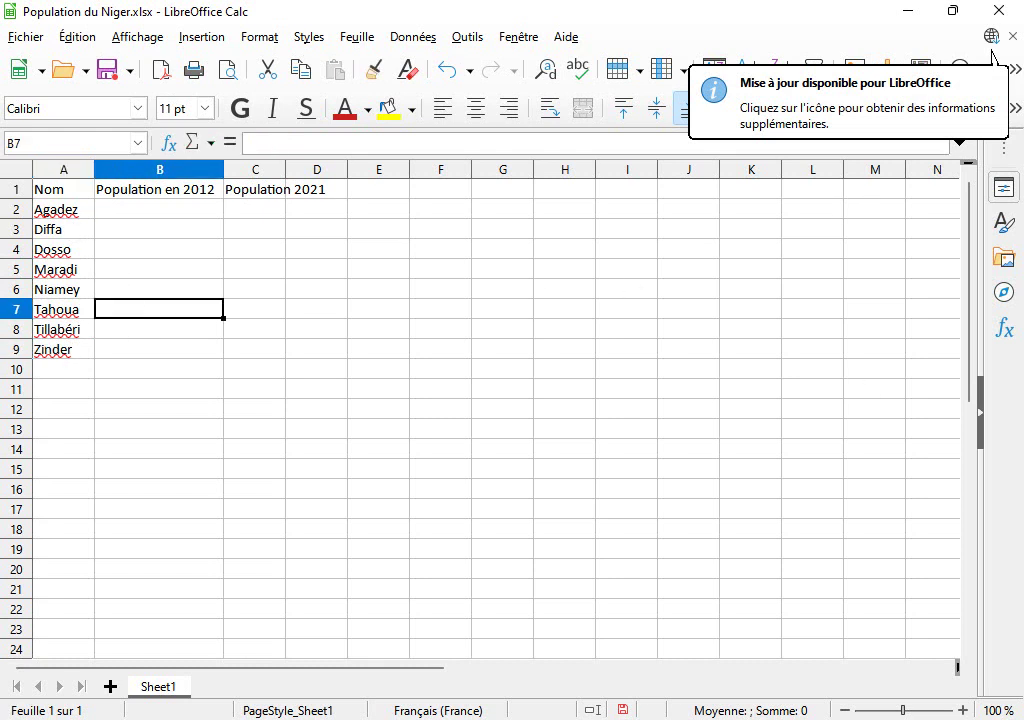
Switch to Résultats définitfs RGPH2012.pdf in Foxit PDF Reader and search it for Agadez.
{"action": "key", "text": "alt+Tab"}
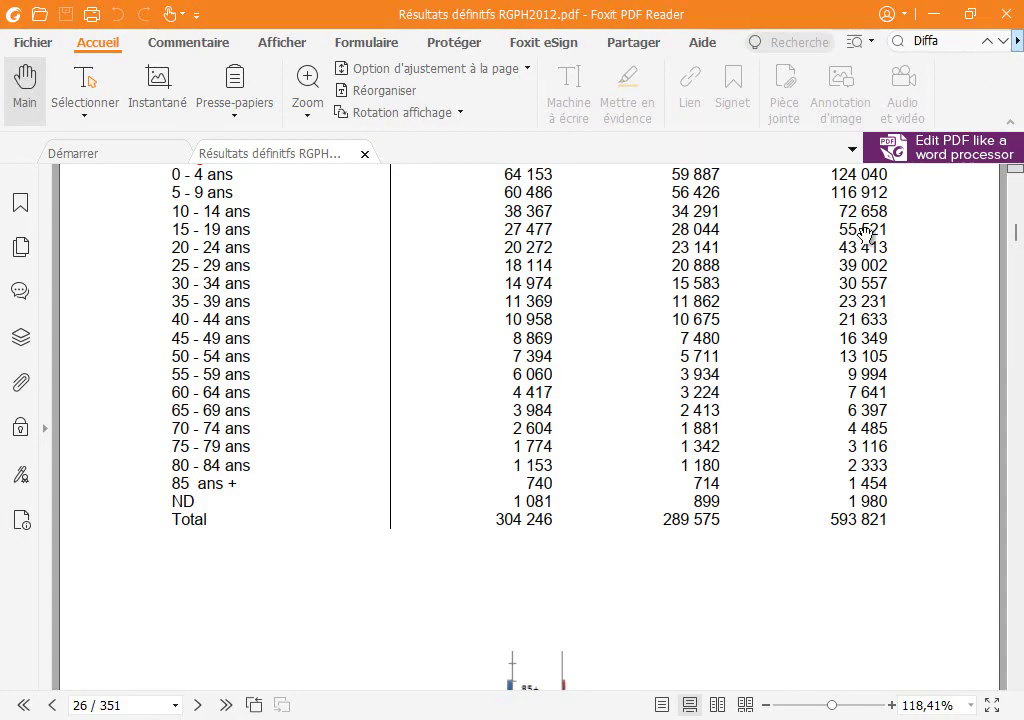
{"action": "left_click", "coordinate": [905, 43]}
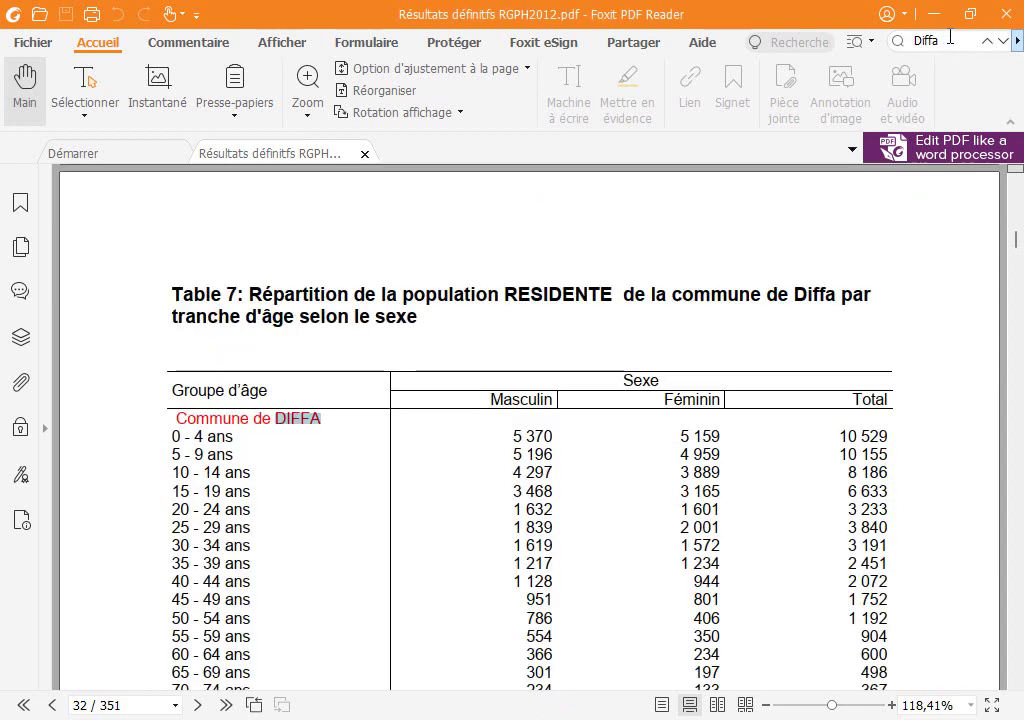
{"action": "double_click", "coordinate": [950, 37]}
{"action": "type", "text": "Agadaez"}
{"action": "key", "text": "BackSpace"}
{"action": "key", "text": "BackSpace"}
{"action": "key", "text": "BackSpace"}
{"action": "key", "text": "Return"}
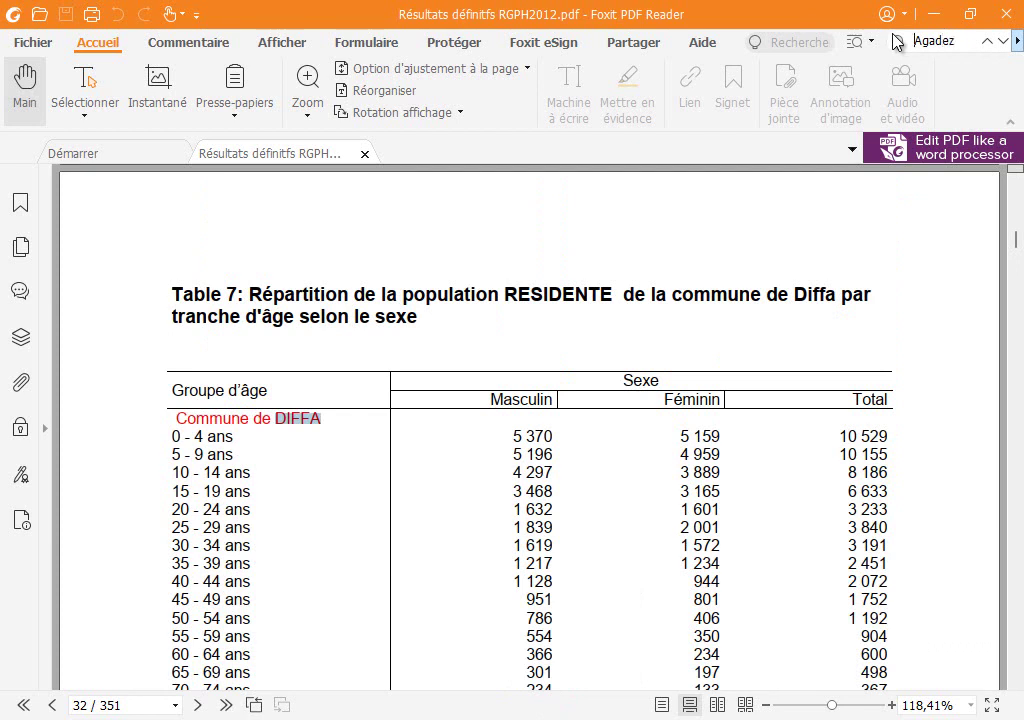
Copy the overall population total from the Agadez age-group table on page 3 of the PDF.
{"action": "scroll", "coordinate": [773, 591], "scroll_direction": "down", "scroll_amount": 3}
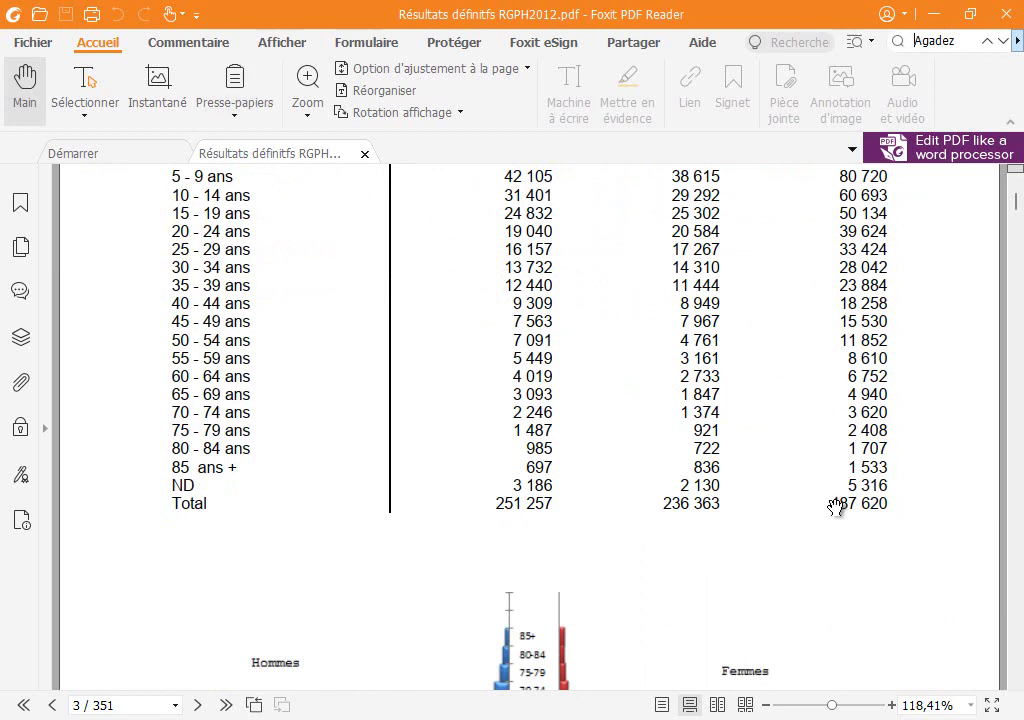
{"action": "left_click_drag", "start_coordinate": [832, 503], "coordinate": [887, 506]}
{"action": "right_click", "coordinate": [888, 510]}
{"action": "left_click", "coordinate": [886, 516]}
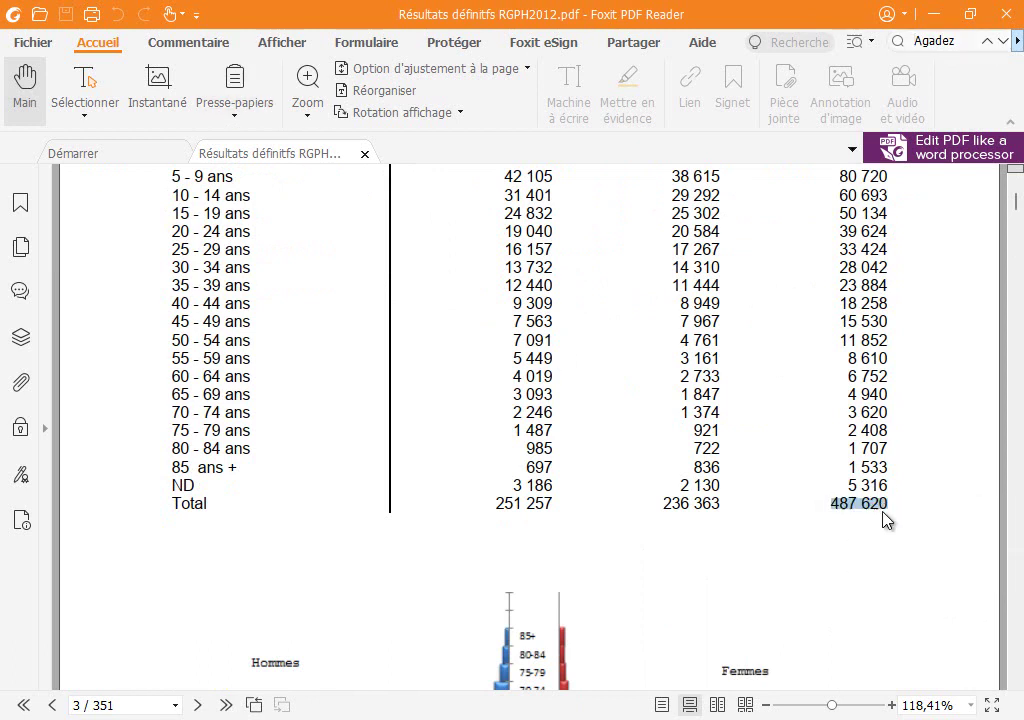
Switch back to LibreOffice Calc, paste Agadez's 2012 population into B2 and remove the space to make it 487620.
{"action": "left_click", "coordinate": [632, 712]}
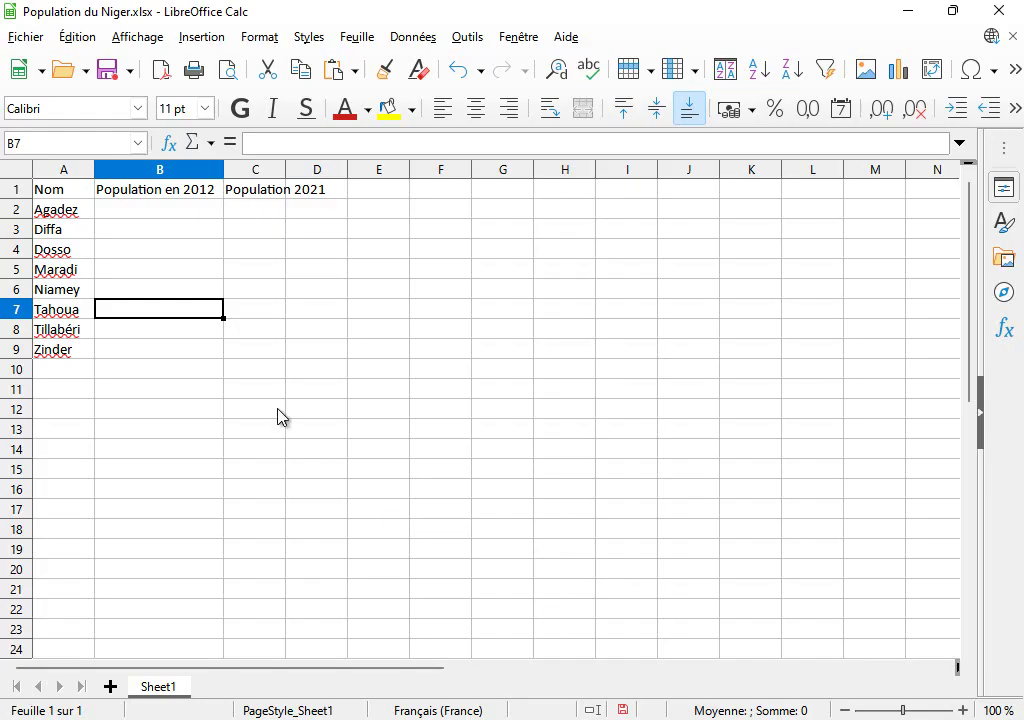
{"action": "left_click", "coordinate": [139, 212]}
{"action": "key", "text": "ctrl+v"}
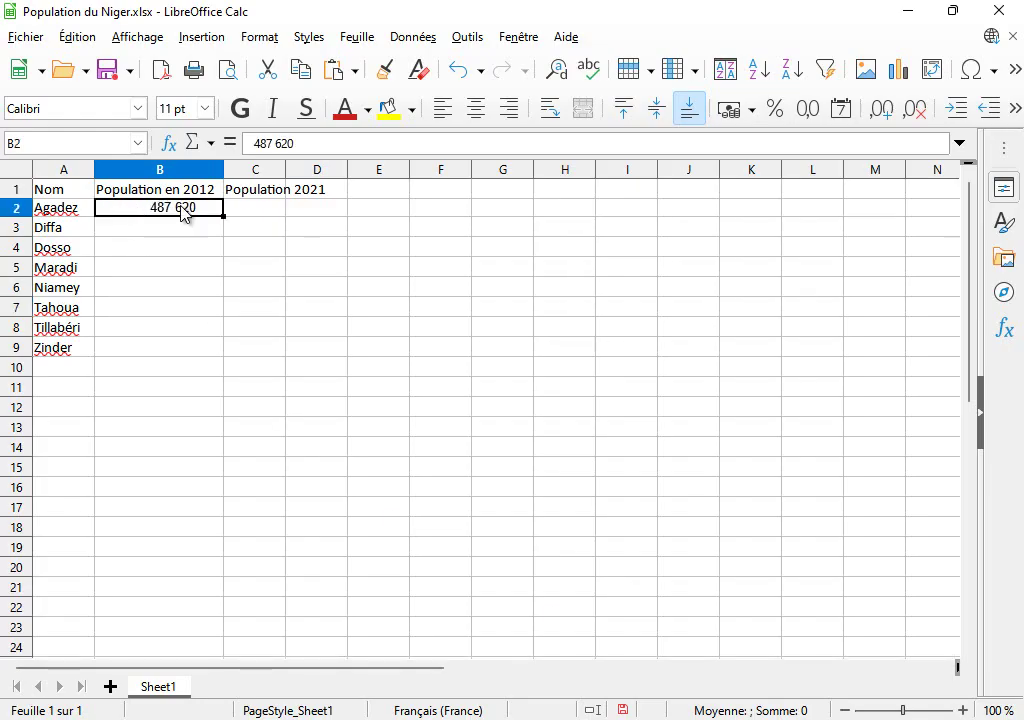
{"action": "double_click", "coordinate": [175, 215]}
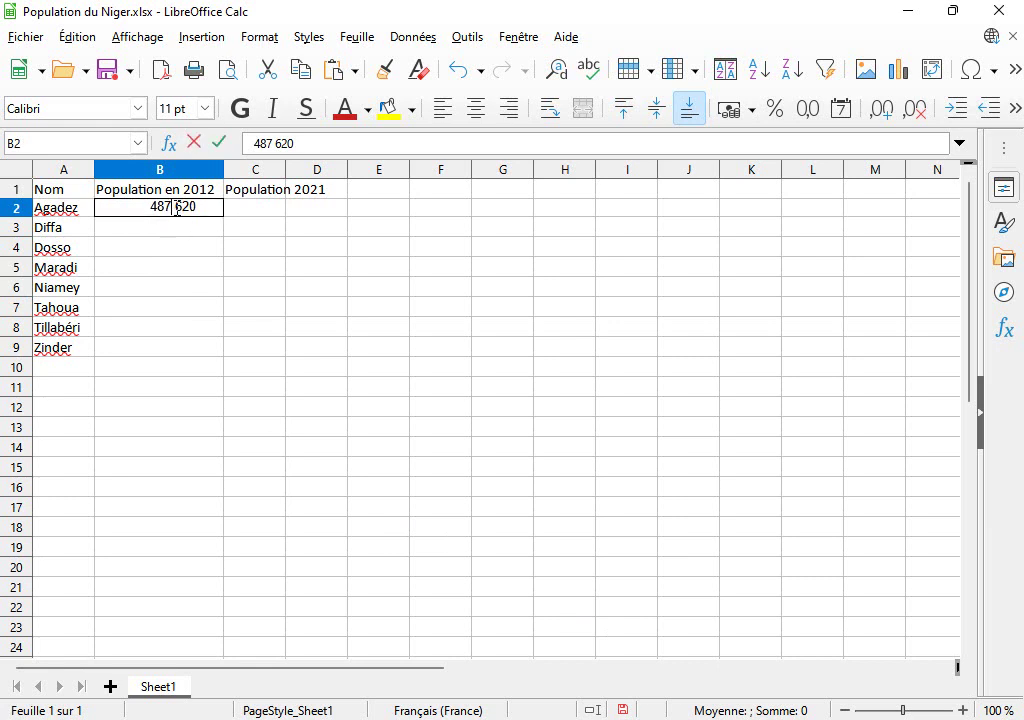
{"action": "key", "text": "Return"}
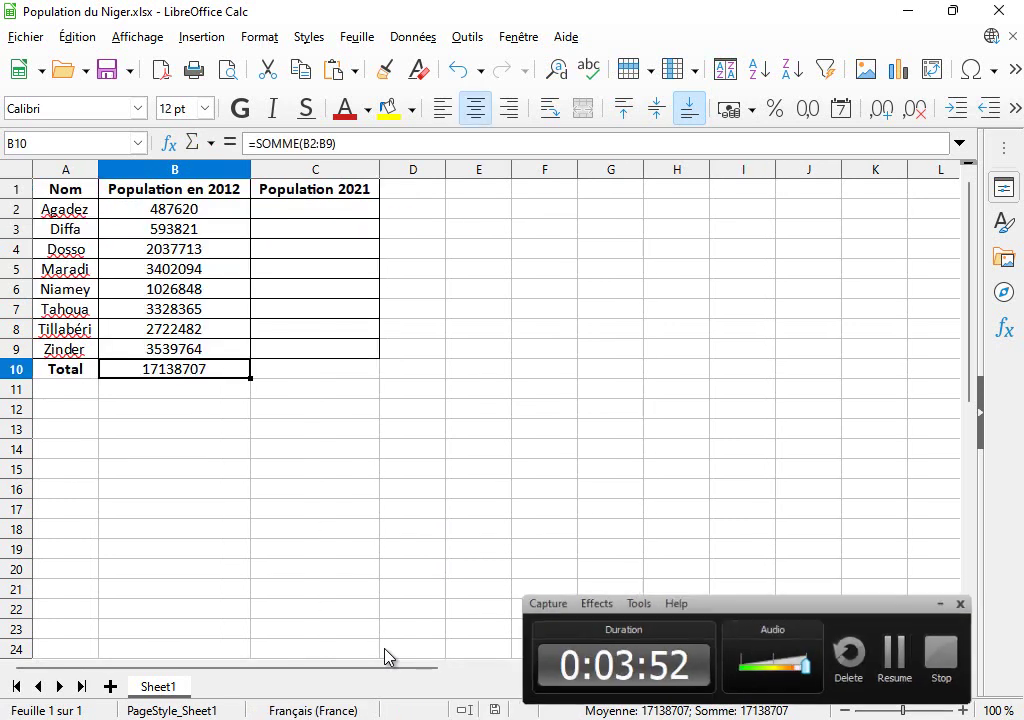
{"action": "key", "text": "Right"}
{"action": "key", "text": "Down"}
{"action": "key", "text": "Down"}
{"action": "key", "text": "Down"}
{"action": "key", "text": "Down"}
{"action": "key", "text": "Down"}
{"action": "key", "text": "Down"}
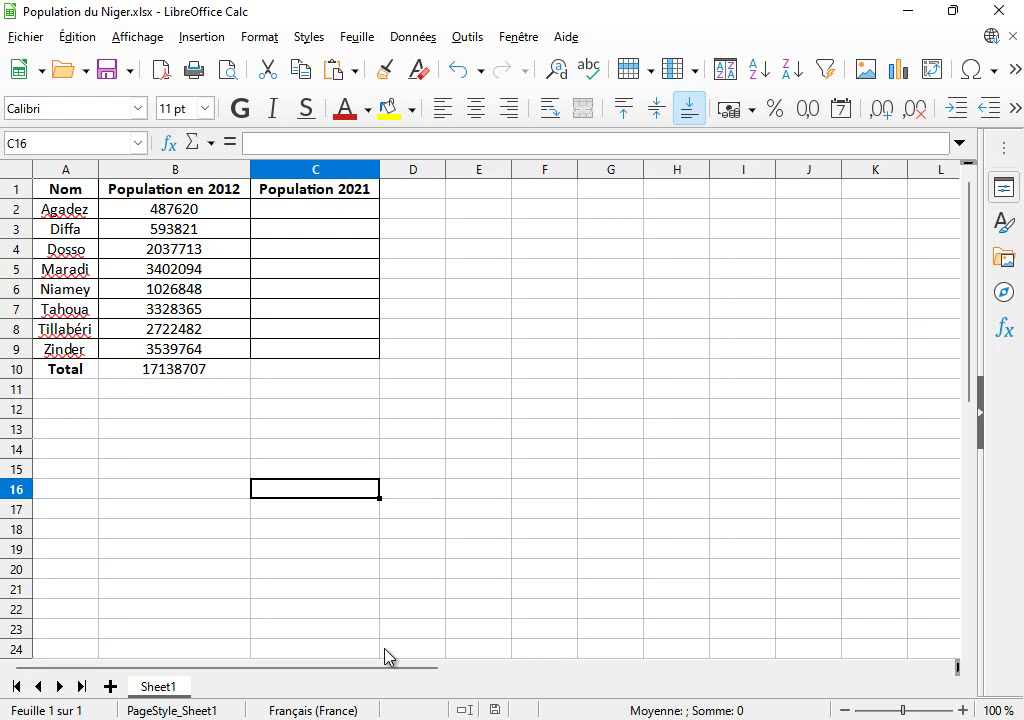
{"action": "key", "text": "Up"}
{"action": "key", "text": "Up"}
{"action": "key", "text": "Up"}
{"action": "key", "text": "Up"}
{"action": "key", "text": "Up"}
{"action": "key", "text": "Up"}
{"action": "key", "text": "Left"}
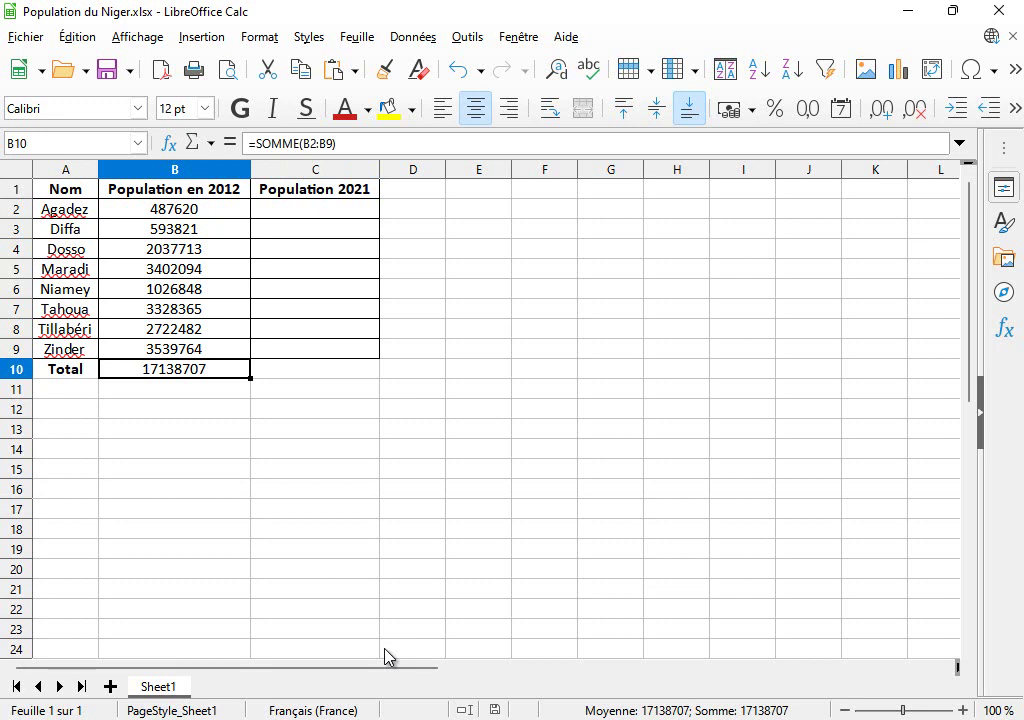
Switch to the Samsung Notes page with the population growth formula and handwrite "Pop0 : 2012" below the definitions.
{"action": "key", "text": "alt+Tab"}
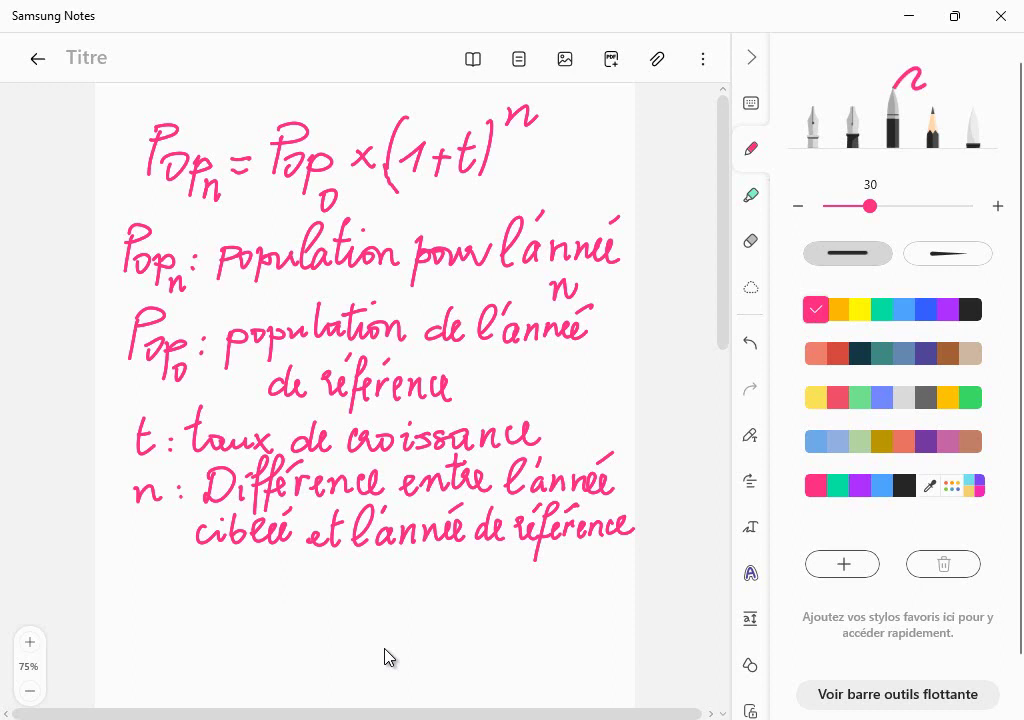
{"action": "scroll", "coordinate": [385, 655], "scroll_direction": "down", "scroll_amount": 1}
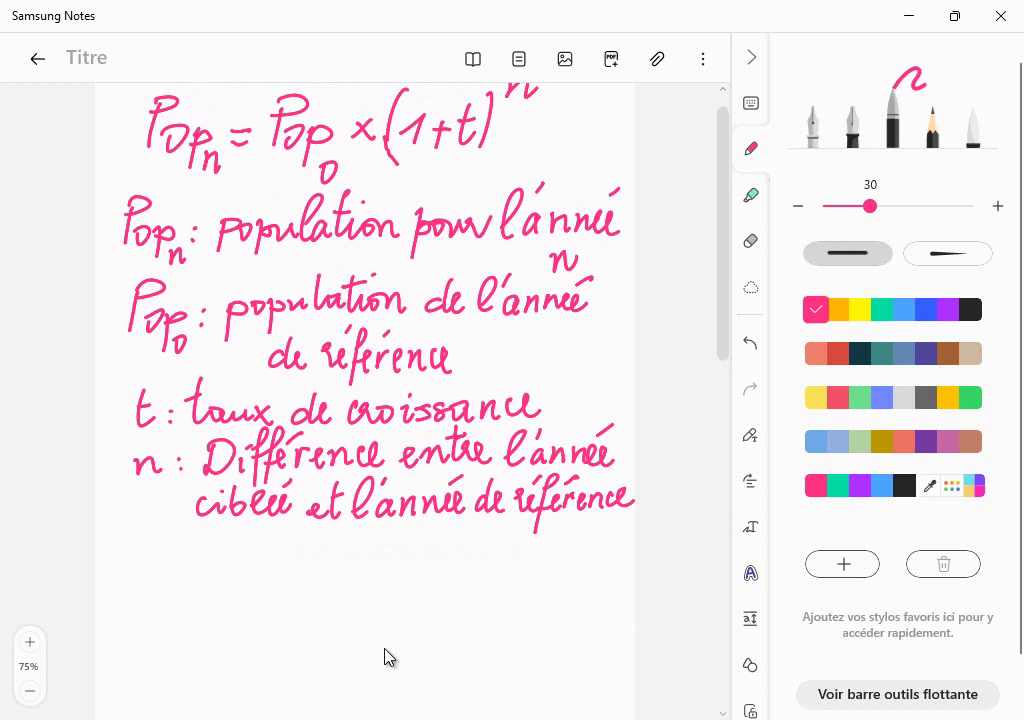
{"action": "left_click_drag", "start_coordinate": [158, 573], "coordinate": [208, 606]}
{"action": "left_click", "coordinate": [238, 582]}
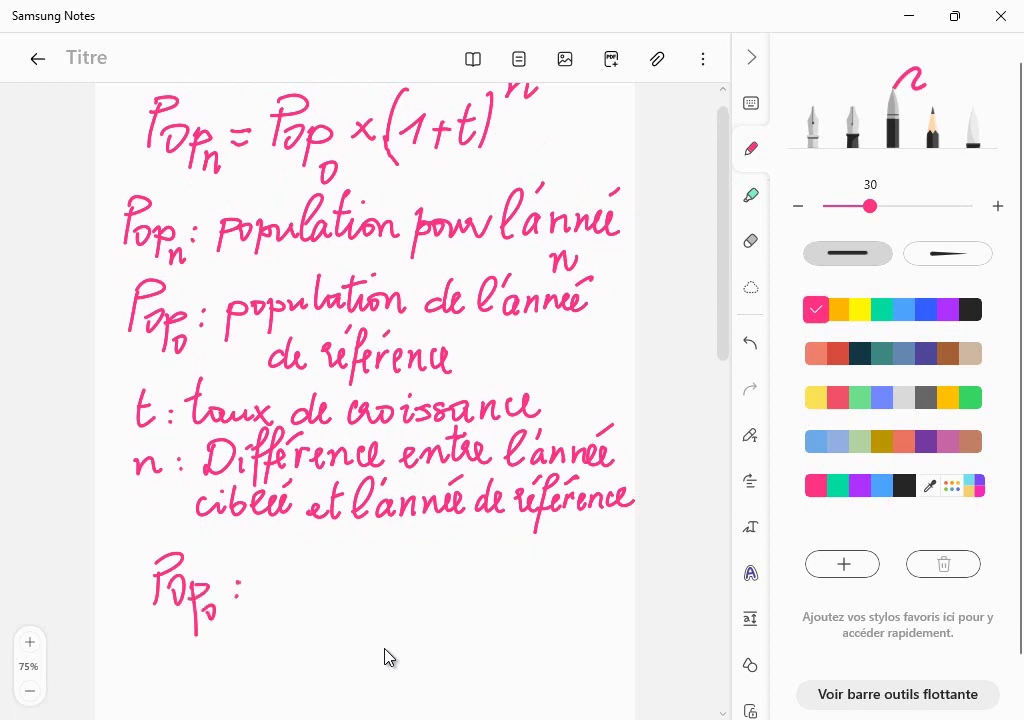
{"action": "mouse_move", "coordinate": [280, 570]}
{"action": "left_mouse_down"}
{"action": "mouse_move", "coordinate": [296, 575]}
{"action": "mouse_move", "coordinate": [300, 593]}
{"action": "left_mouse_up"}
{"action": "mouse_move", "coordinate": [318, 568]}
{"action": "left_mouse_down"}
{"action": "mouse_move", "coordinate": [348, 566]}
{"action": "mouse_move", "coordinate": [348, 590]}
{"action": "left_mouse_up"}
{"action": "mouse_move", "coordinate": [404, 568]}
{"action": "left_mouse_down"}
{"action": "mouse_move", "coordinate": [396, 595]}
{"action": "mouse_move", "coordinate": [414, 589]}
{"action": "left_mouse_up"}
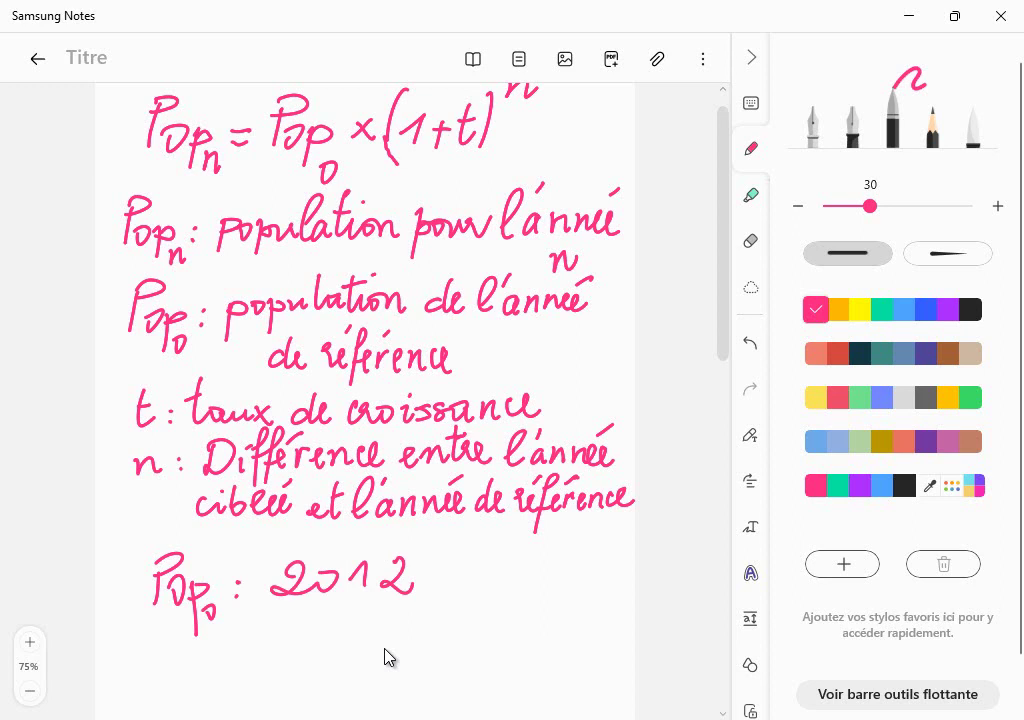
Handwrite the growth rate "t = 3,4 % = 0,034" below the Pop0 line.
{"action": "mouse_move", "coordinate": [168, 633]}
{"action": "left_mouse_down"}
{"action": "mouse_move", "coordinate": [183, 668]}
{"action": "mouse_move", "coordinate": [183, 647]}
{"action": "mouse_move", "coordinate": [217, 643]}
{"action": "left_mouse_up"}
{"action": "mouse_move", "coordinate": [205, 659]}
{"action": "left_mouse_down"}
{"action": "mouse_move", "coordinate": [279, 621]}
{"action": "mouse_move", "coordinate": [265, 648]}
{"action": "mouse_move", "coordinate": [306, 660]}
{"action": "mouse_move", "coordinate": [350, 641]}
{"action": "mouse_move", "coordinate": [339, 656]}
{"action": "left_mouse_up"}
{"action": "left_click_drag", "start_coordinate": [390, 624], "coordinate": [396, 660]}
{"action": "mouse_move", "coordinate": [428, 632]}
{"action": "left_mouse_down"}
{"action": "mouse_move", "coordinate": [420, 642]}
{"action": "mouse_move", "coordinate": [427, 633]}
{"action": "left_mouse_up"}
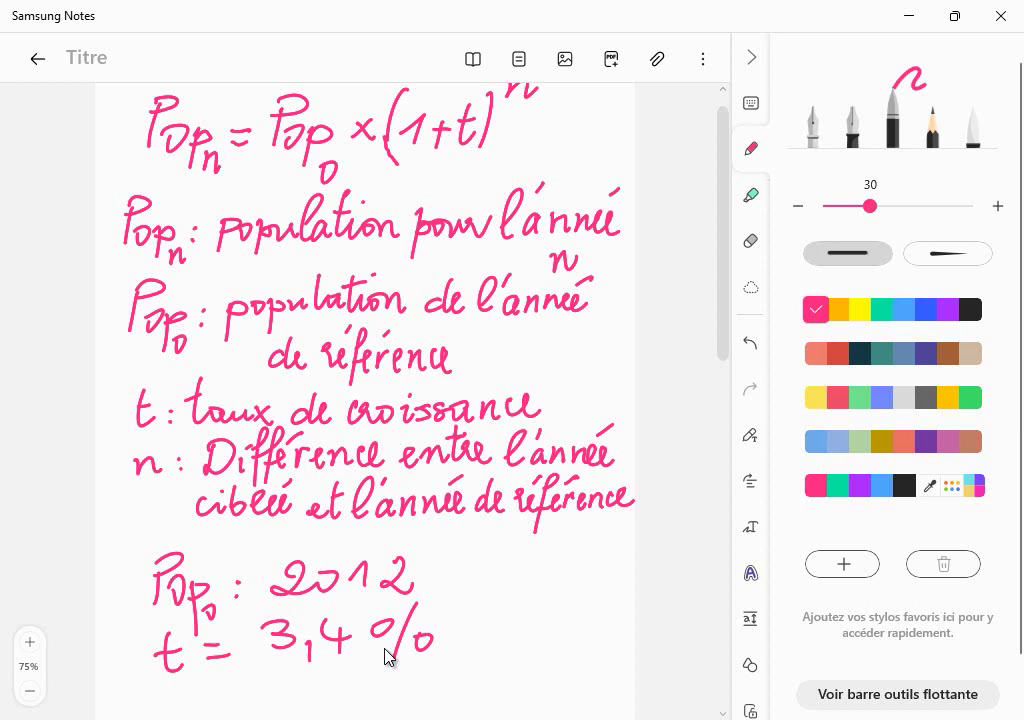
{"action": "mouse_move", "coordinate": [457, 622]}
{"action": "left_mouse_down"}
{"action": "mouse_move", "coordinate": [479, 621]}
{"action": "mouse_move", "coordinate": [480, 635]}
{"action": "left_mouse_up"}
{"action": "mouse_move", "coordinate": [506, 620]}
{"action": "left_mouse_down"}
{"action": "mouse_move", "coordinate": [493, 632]}
{"action": "mouse_move", "coordinate": [507, 621]}
{"action": "left_mouse_up"}
{"action": "mouse_move", "coordinate": [519, 640]}
{"action": "left_mouse_down"}
{"action": "mouse_move", "coordinate": [516, 649]}
{"action": "mouse_move", "coordinate": [540, 615]}
{"action": "mouse_move", "coordinate": [558, 626]}
{"action": "mouse_move", "coordinate": [598, 622]}
{"action": "mouse_move", "coordinate": [594, 633]}
{"action": "left_mouse_up"}
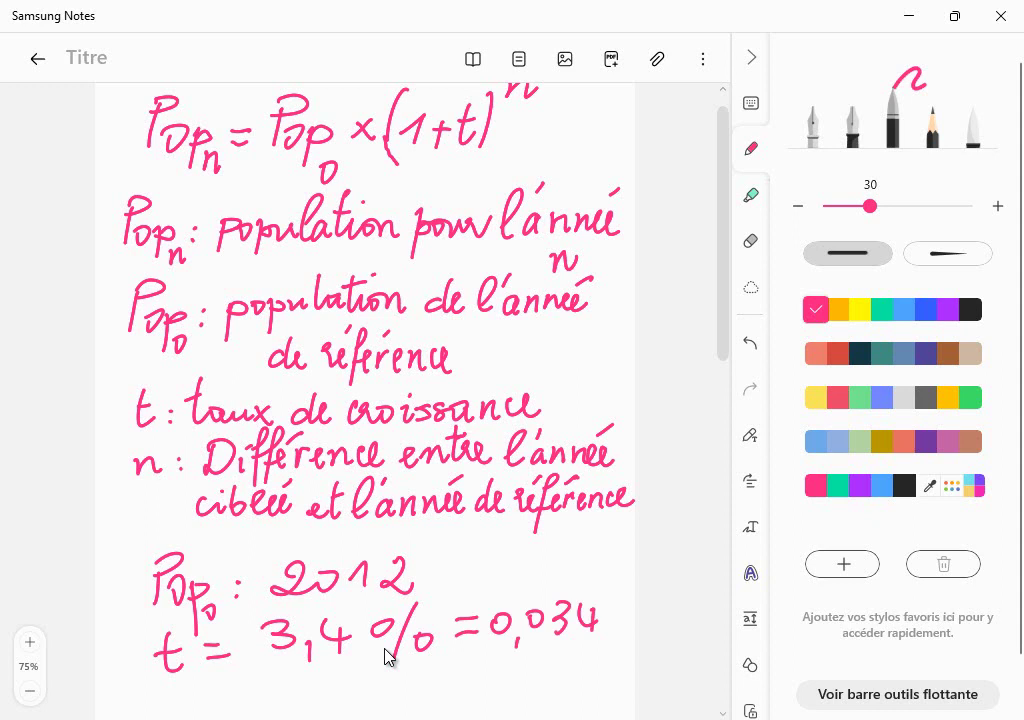
Handwrite an arrow from 2012 to 2021 and add "n = 2021 - 2012 = 9" below the growth rate.
{"action": "mouse_move", "coordinate": [430, 569]}
{"action": "left_mouse_down"}
{"action": "mouse_move", "coordinate": [514, 553]}
{"action": "mouse_move", "coordinate": [532, 572]}
{"action": "mouse_move", "coordinate": [546, 560]}
{"action": "mouse_move", "coordinate": [620, 572]}
{"action": "left_mouse_up"}
{"action": "mouse_move", "coordinate": [193, 706]}
{"action": "left_mouse_down"}
{"action": "mouse_move", "coordinate": [205, 685]}
{"action": "mouse_move", "coordinate": [240, 704]}
{"action": "mouse_move", "coordinate": [270, 689]}
{"action": "mouse_move", "coordinate": [274, 698]}
{"action": "left_mouse_up"}
{"action": "mouse_move", "coordinate": [306, 676]}
{"action": "left_mouse_down"}
{"action": "mouse_move", "coordinate": [322, 700]}
{"action": "mouse_move", "coordinate": [338, 682]}
{"action": "mouse_move", "coordinate": [372, 700]}
{"action": "left_mouse_up"}
{"action": "left_click_drag", "start_coordinate": [375, 676], "coordinate": [380, 700]}
{"action": "mouse_move", "coordinate": [405, 688]}
{"action": "left_mouse_down"}
{"action": "mouse_move", "coordinate": [460, 700]}
{"action": "mouse_move", "coordinate": [470, 674]}
{"action": "mouse_move", "coordinate": [504, 700]}
{"action": "mouse_move", "coordinate": [526, 688]}
{"action": "mouse_move", "coordinate": [532, 700]}
{"action": "mouse_move", "coordinate": [554, 684]}
{"action": "mouse_move", "coordinate": [563, 697]}
{"action": "left_mouse_up"}
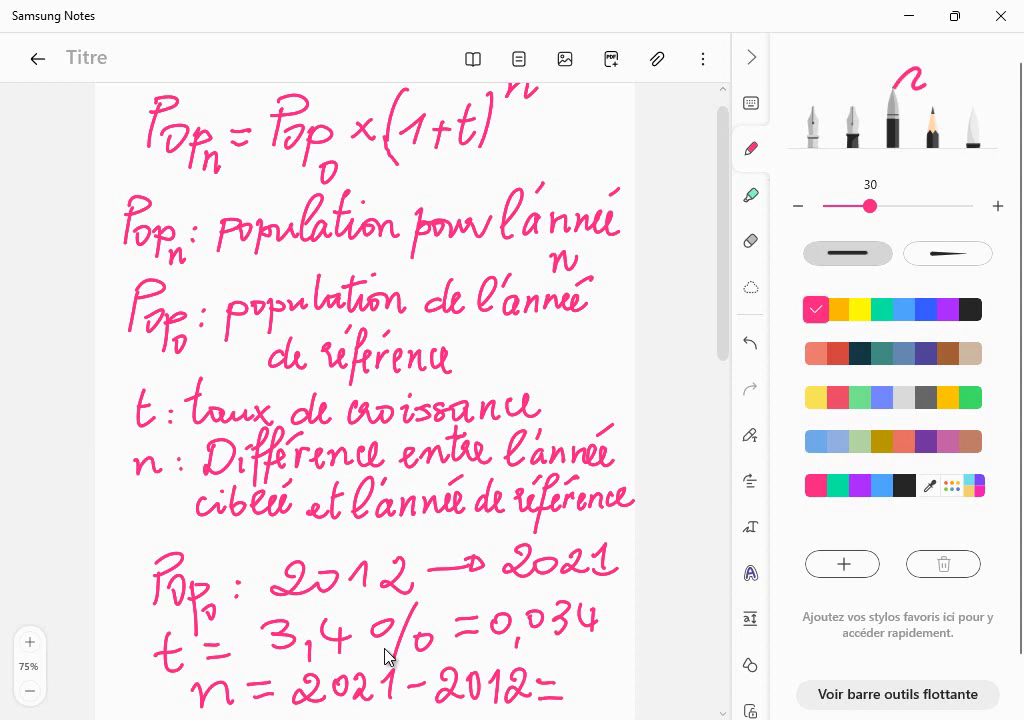
{"action": "left_click_drag", "start_coordinate": [588, 674], "coordinate": [585, 702]}
{"action": "scroll", "coordinate": [388, 657], "scroll_direction": "down", "scroll_amount": 2}
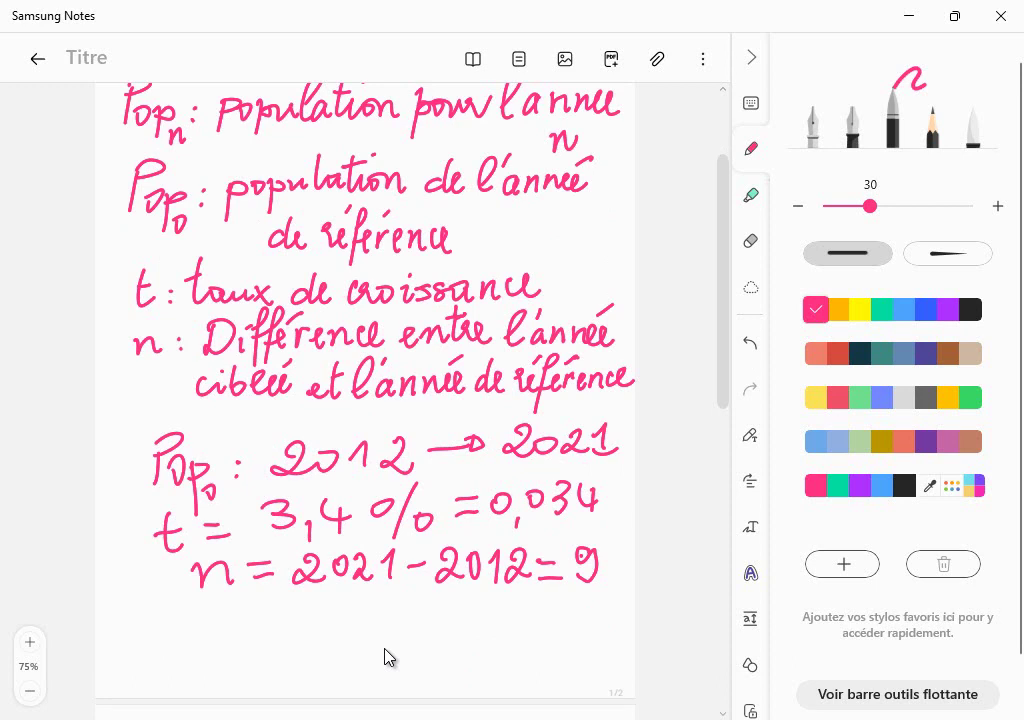
Switch back to LibreOffice Calc and start the formula =B2*( in cell C2 for Agadez's 2021 population.
{"action": "key", "text": "alt+Tab"}
{"action": "key", "text": "Right"}
{"action": "key", "text": "ctrl+Up"}
{"action": "key", "text": "Down"}
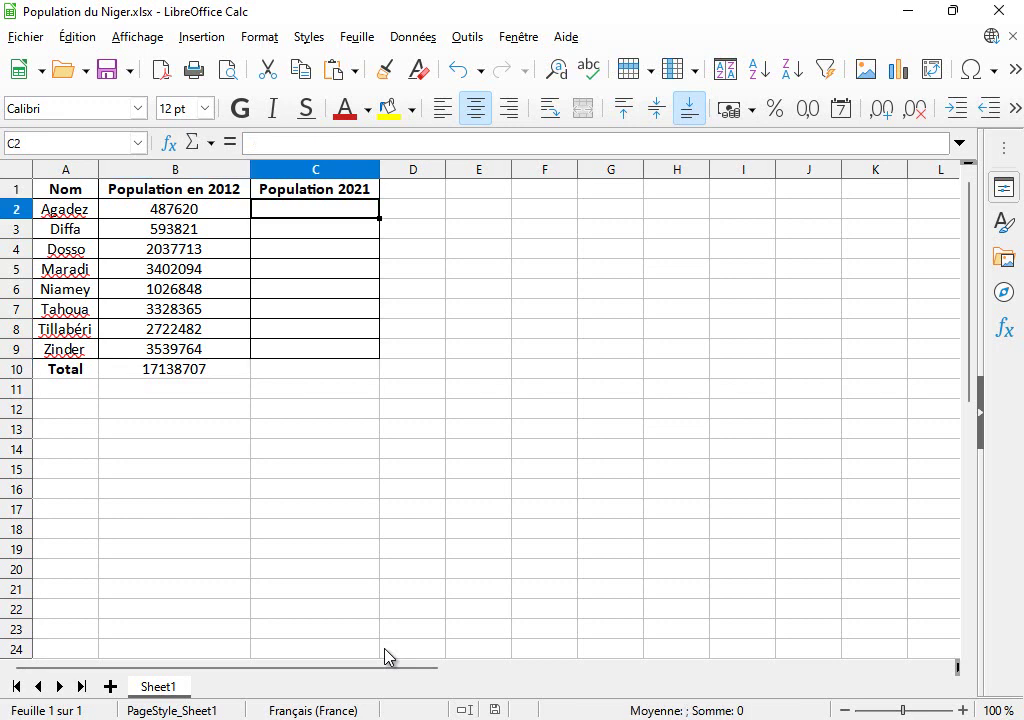
{"action": "type", "text": "="}
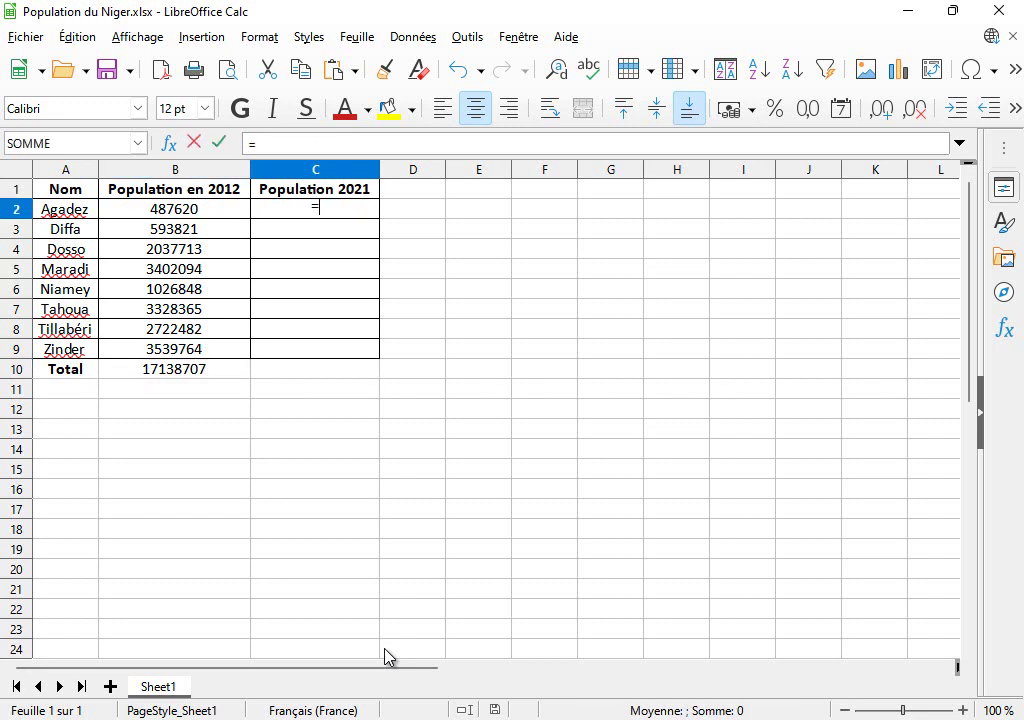
{"action": "key", "text": "Left"}
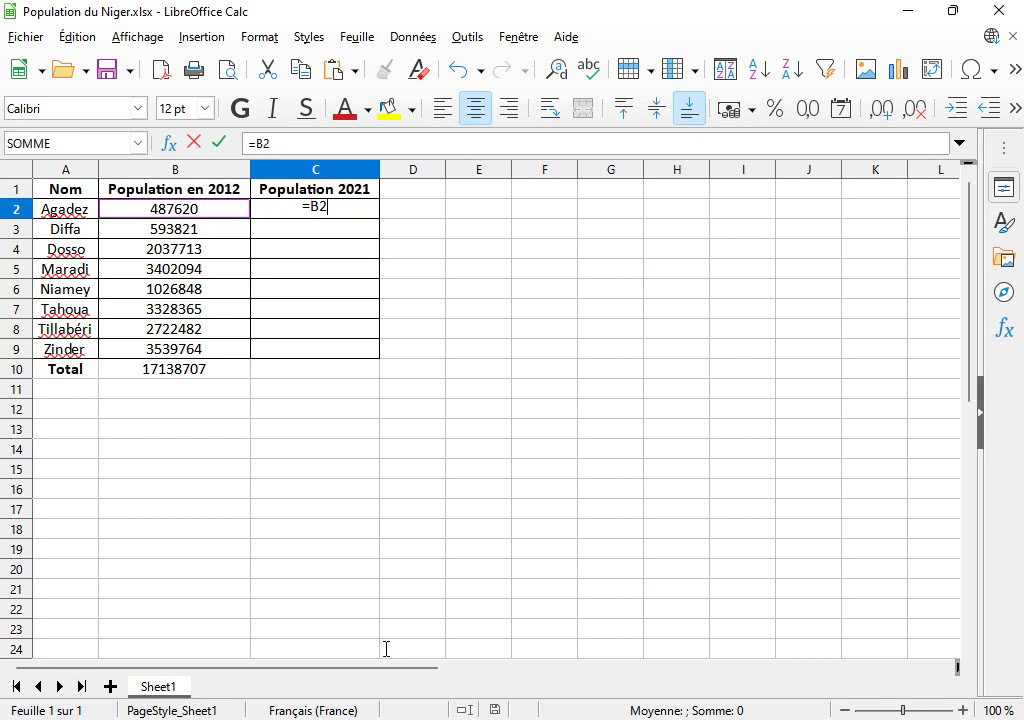
{"action": "type", "text": "^*"}
{"action": "key", "text": "BackSpace"}
{"action": "key", "text": "BackSpace"}
{"action": "type", "text": "*("}
Check the growth formula in Samsung Notes and extend the C2 formula in LibreOffice Calc to =B2*(1+0,034).
{"action": "key", "text": "alt+Tab"}
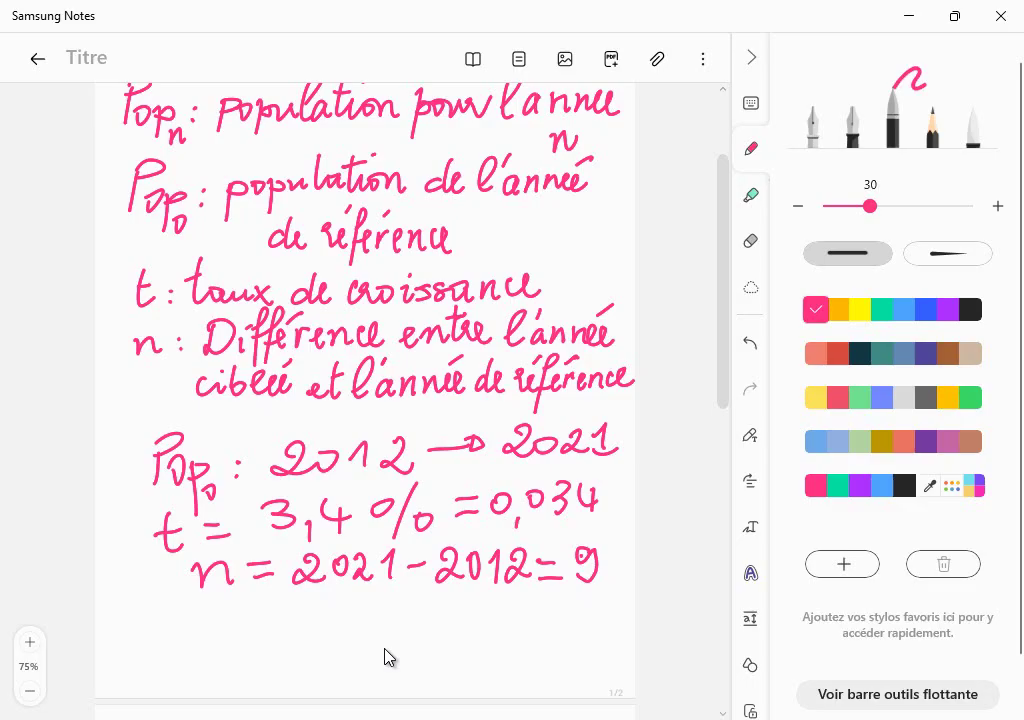
{"action": "scroll", "coordinate": [388, 657], "scroll_direction": "up", "scroll_amount": 1}
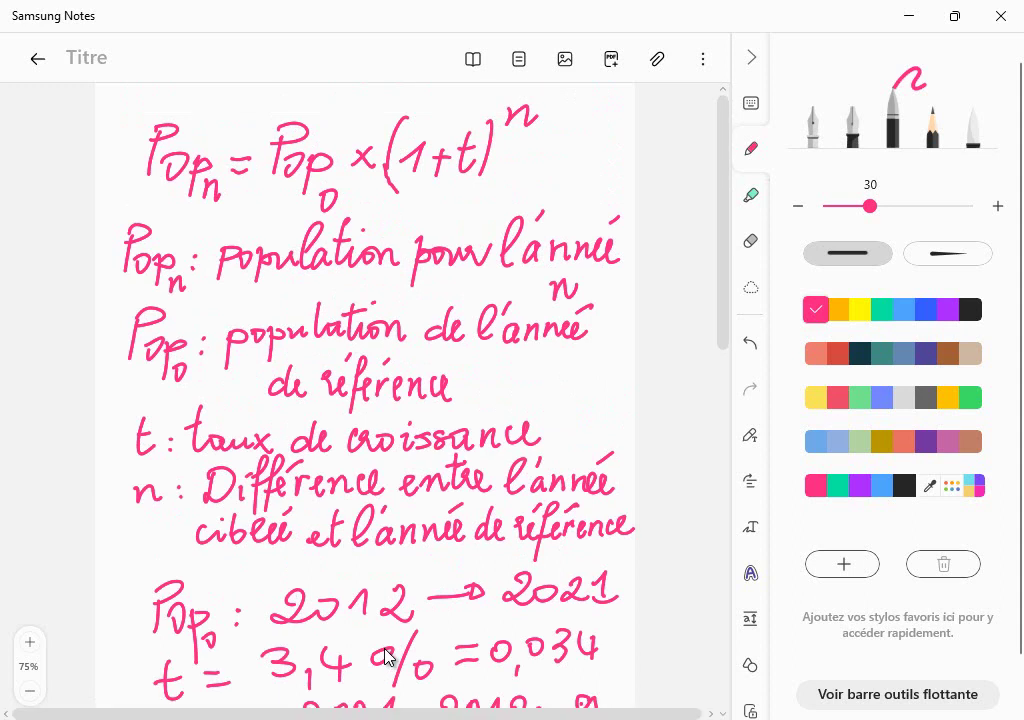
{"action": "key", "text": "alt+Tab"}
{"action": "type", "text": "1"}
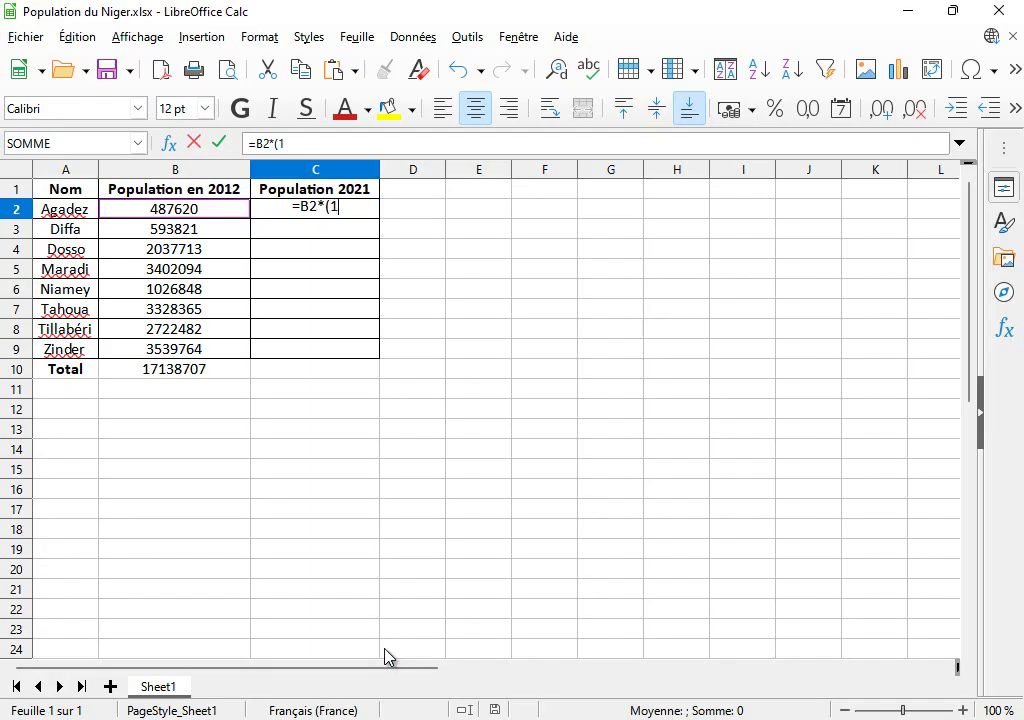
{"action": "type", "text": "+0,"}
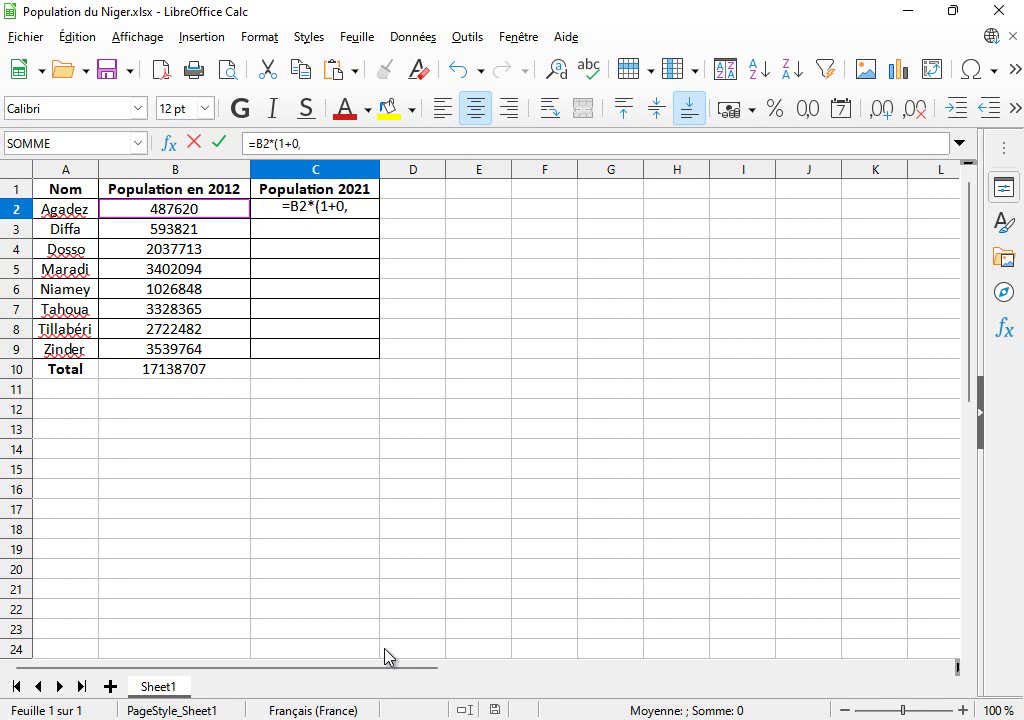
{"action": "type", "text": "034"}
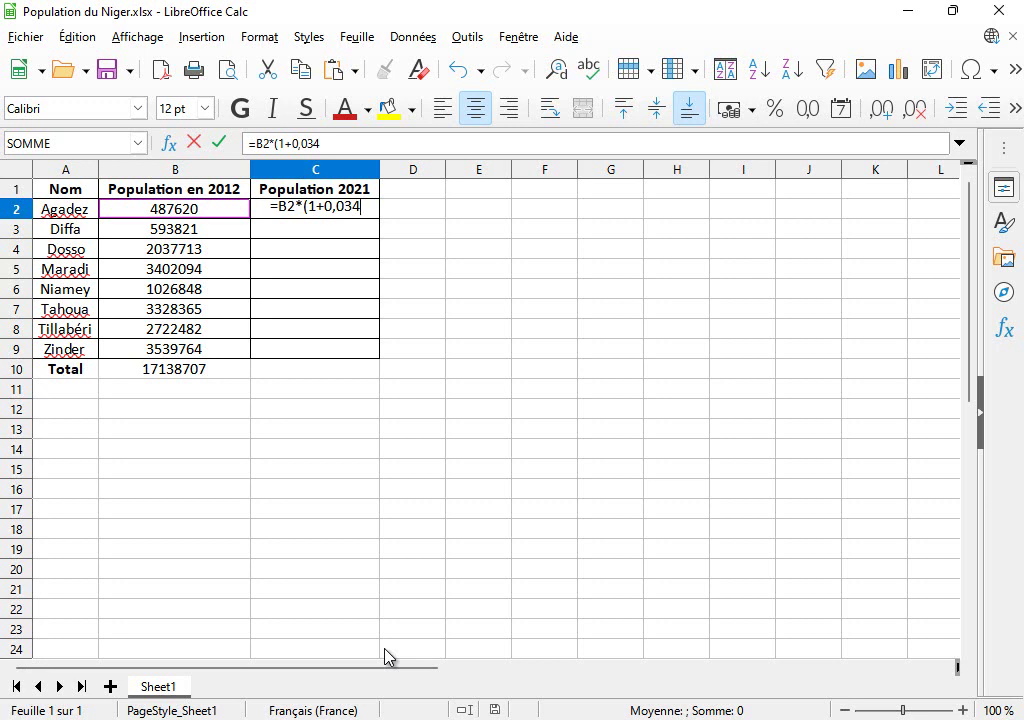
{"action": "type", "text": ")"}
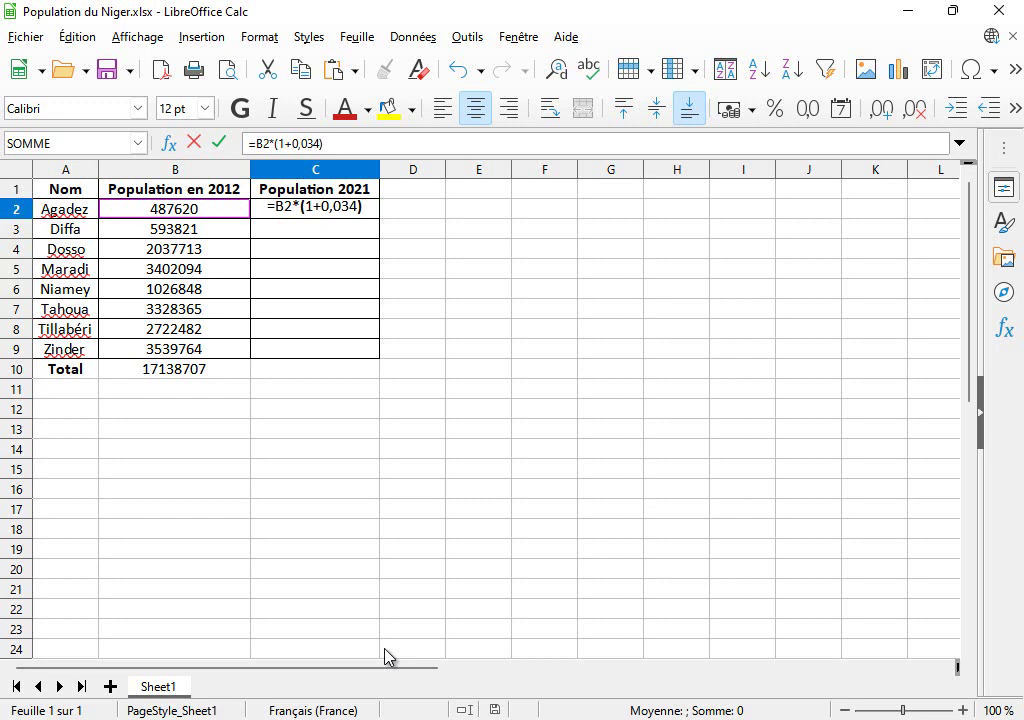
Insert the puissance function with its opening parenthesis before (1+0,034) in the C2 formula.
{"action": "type", "text": "^*"}
{"action": "key", "text": "BackSpace"}
{"action": "key", "text": "BackSpace"}
{"action": "type", "text": "puiss"}
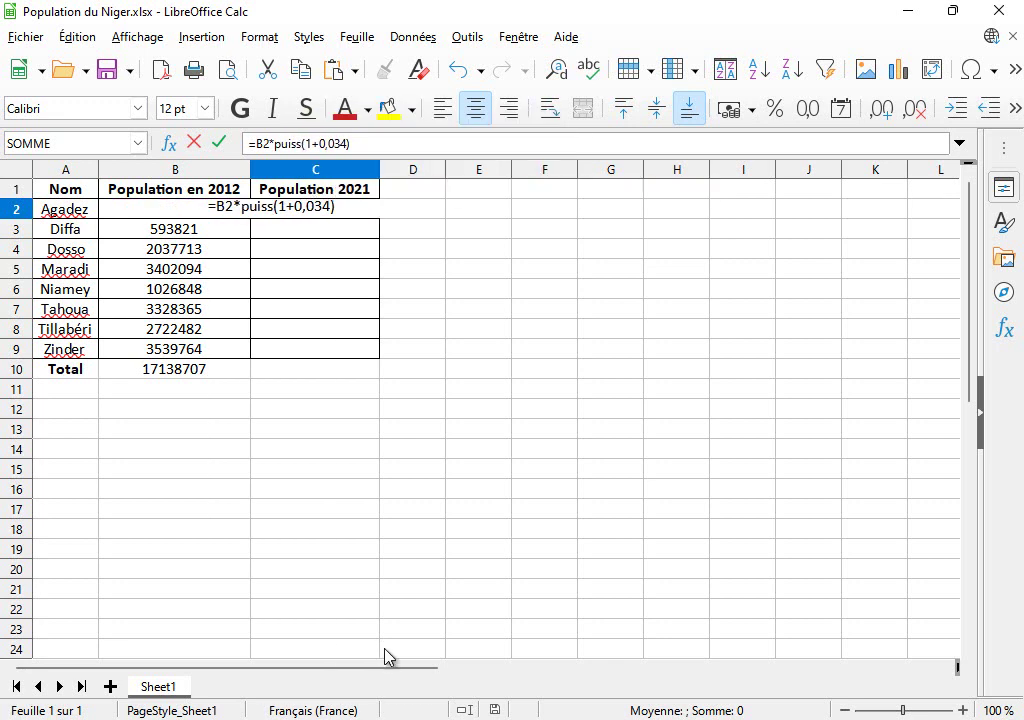
{"action": "type", "text": "ance"}
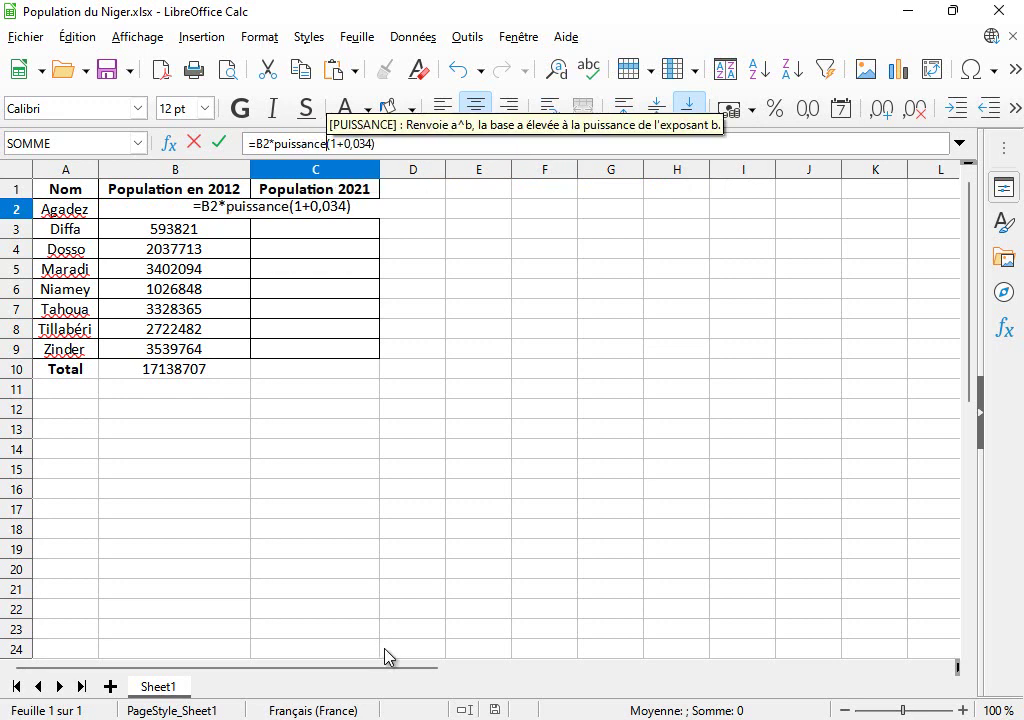
{"action": "type", "text": "'"}
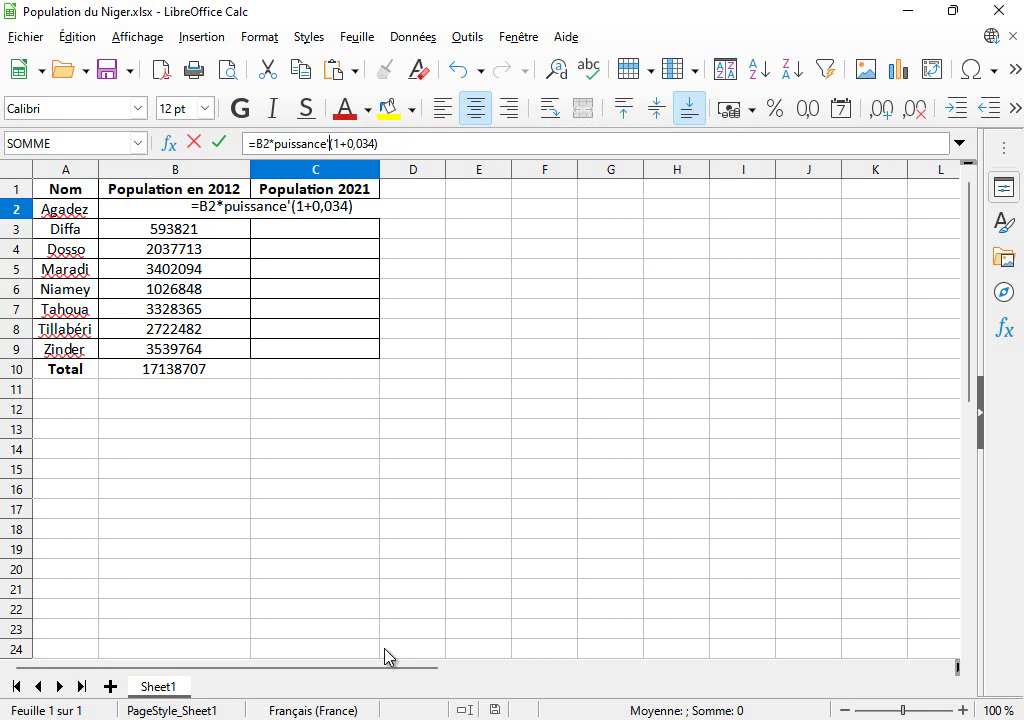
{"action": "key", "text": "BackSpace"}
{"action": "type", "text": "-"}
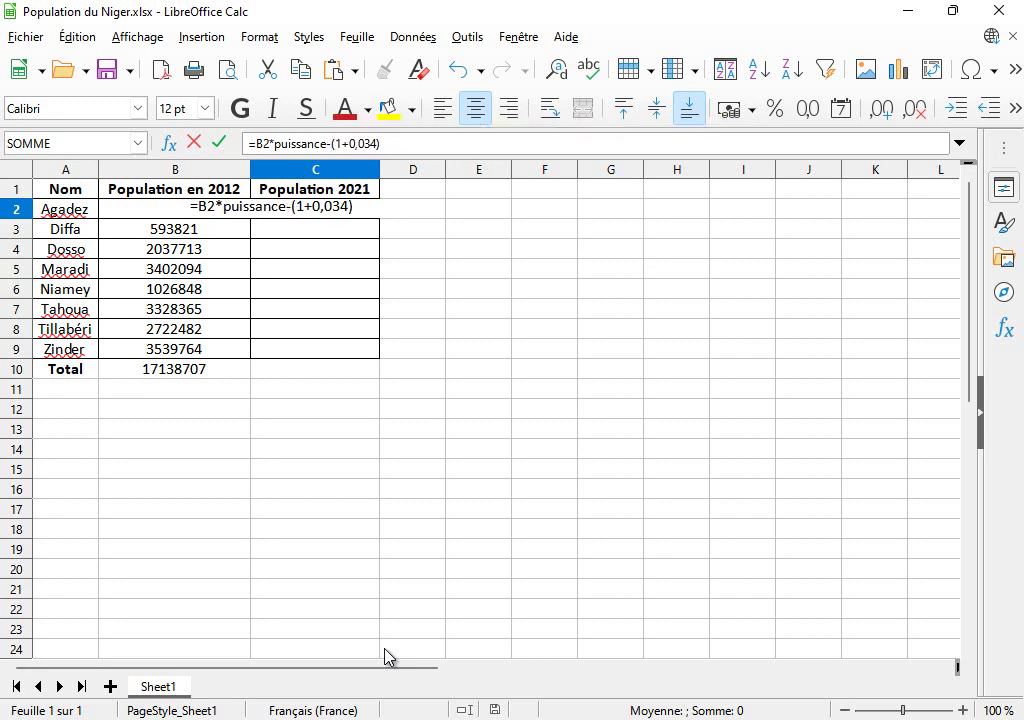
{"action": "key", "text": "BackSpace"}
{"action": "type", "text": "("}
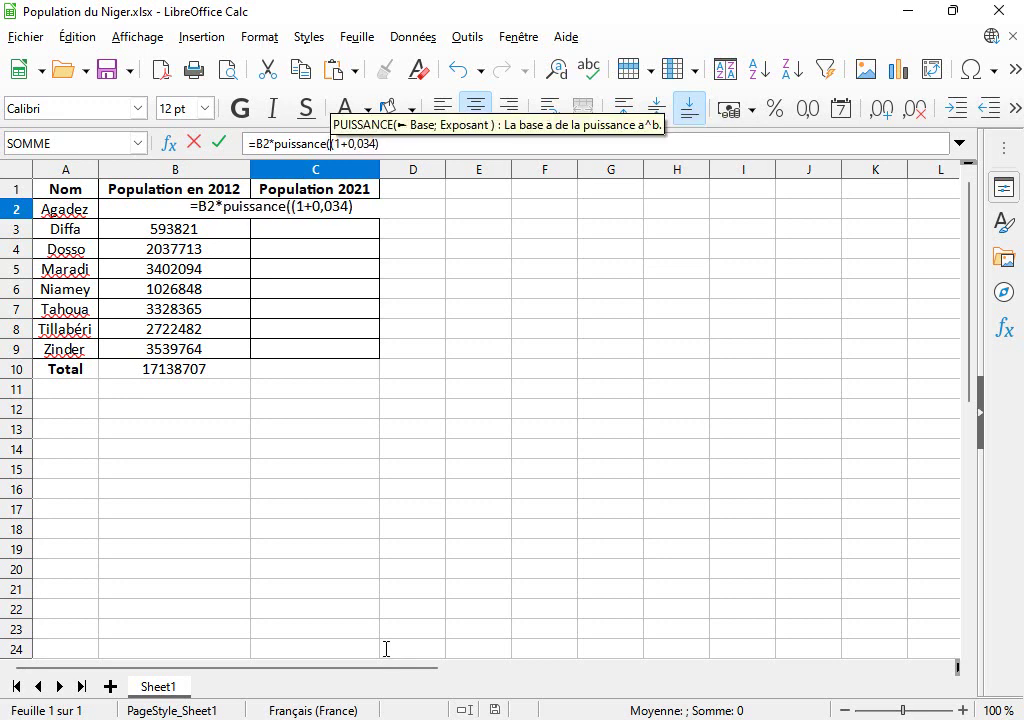
Complete the C2 formula with the exponent 9 as =B2*puissance((1+0,034);9).
{"action": "key", "text": "End"}
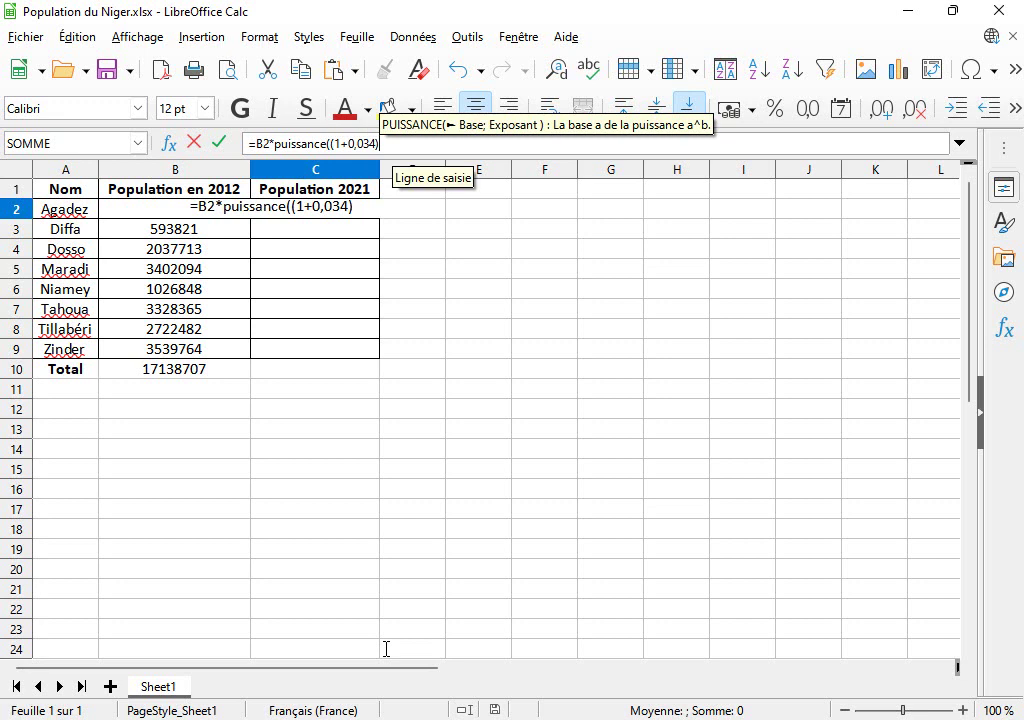
{"action": "type", "text": ","}
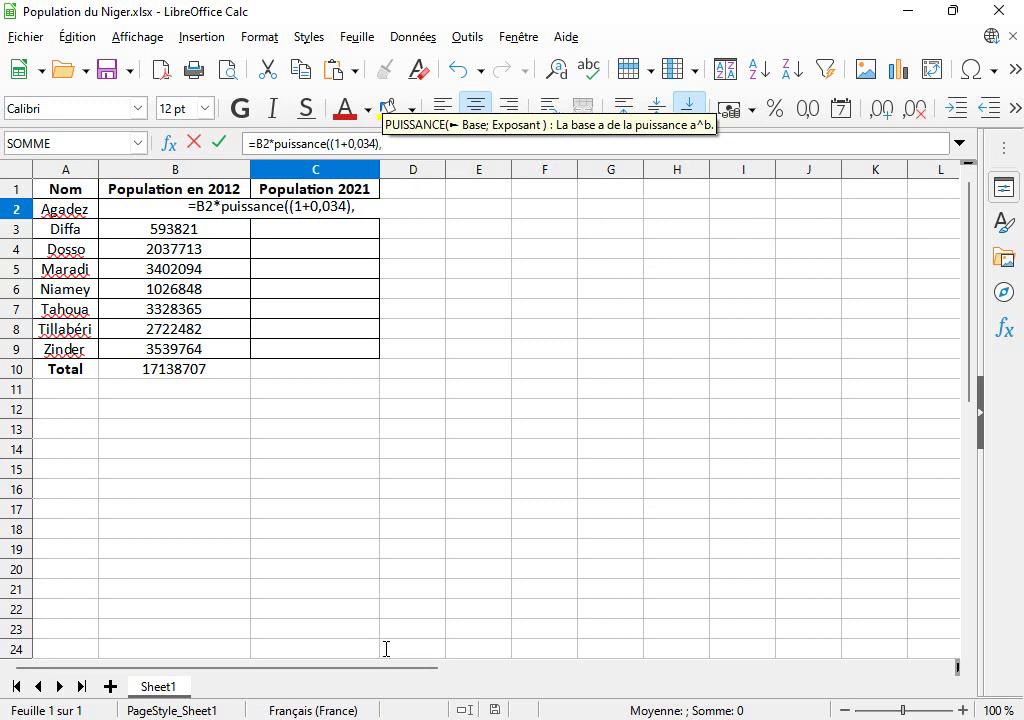
{"action": "key", "text": "BackSpace"}
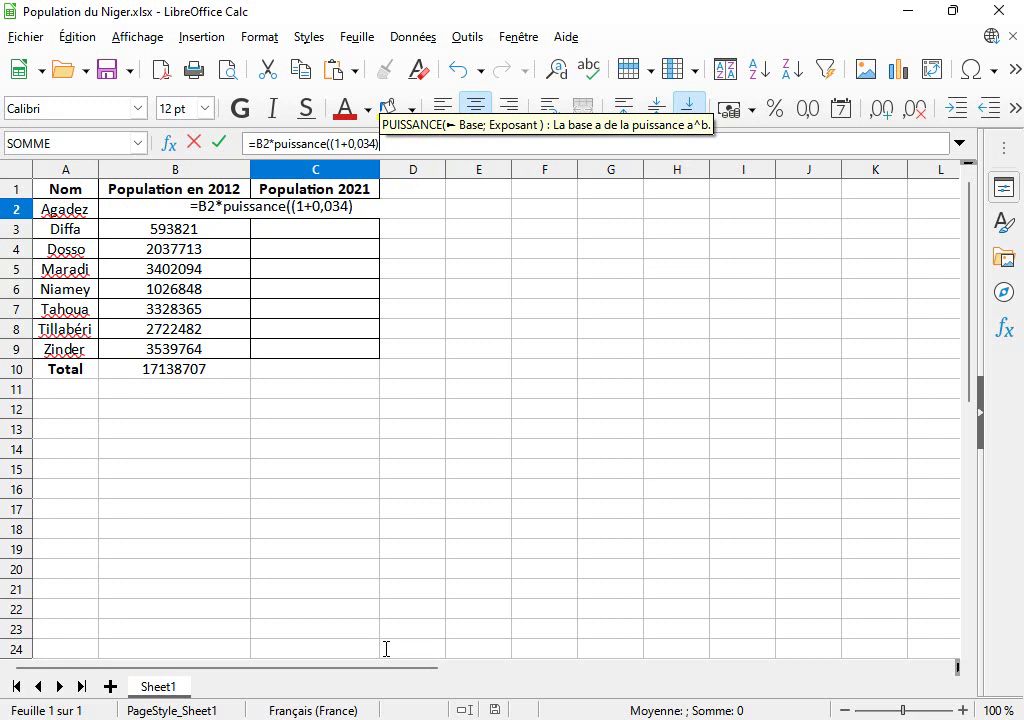
{"action": "type", "text": ";"}
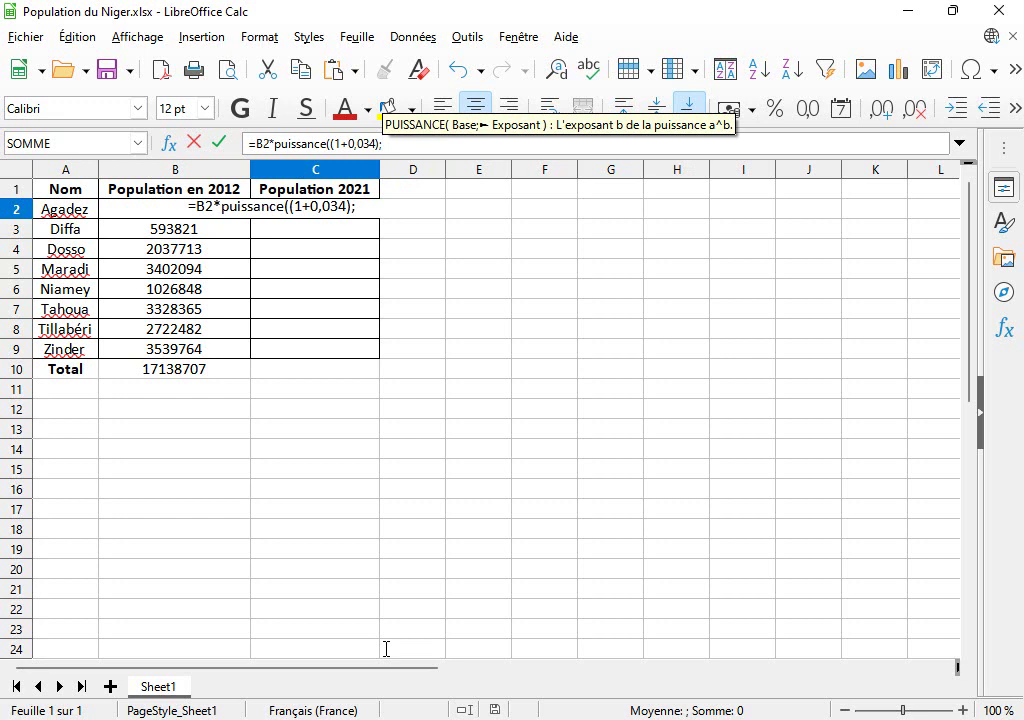
{"action": "type", "text": "9"}
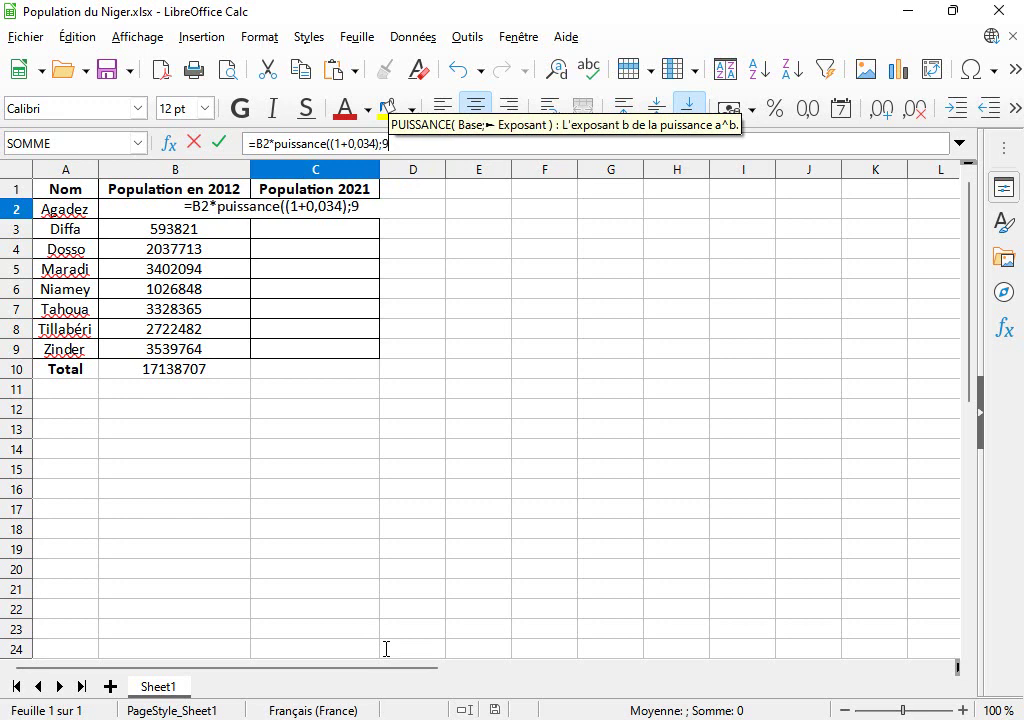
{"action": "type", "text": ")"}
{"action": "key", "text": "Return"}
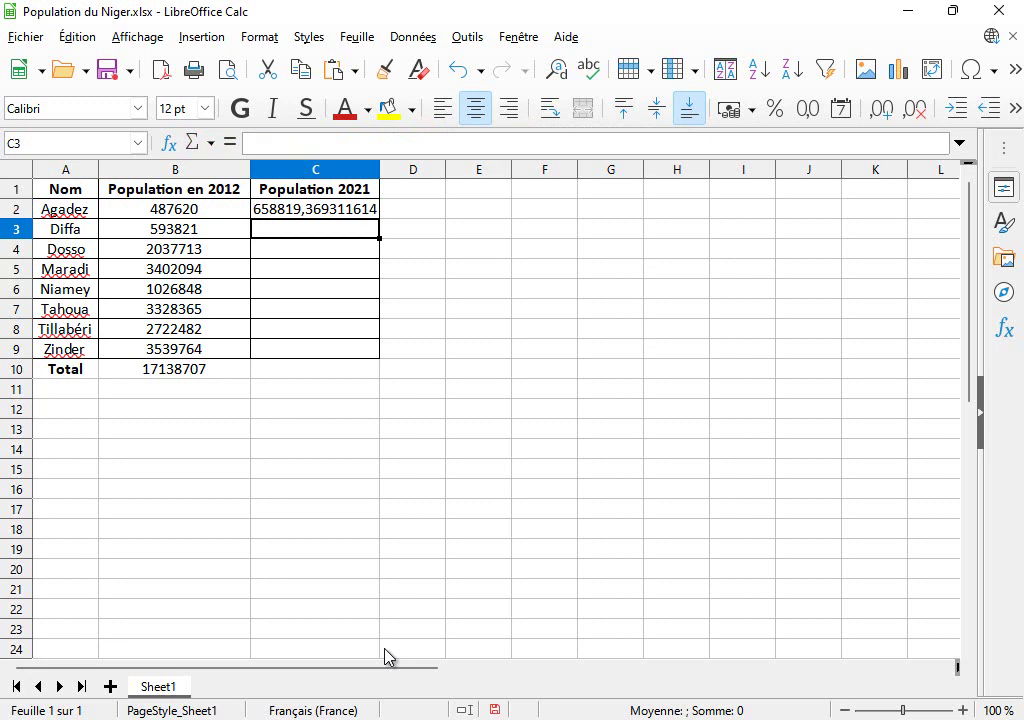
Copy the C2 formula down to C10 and format the projected populations without decimals.
{"action": "key", "text": "Up"}
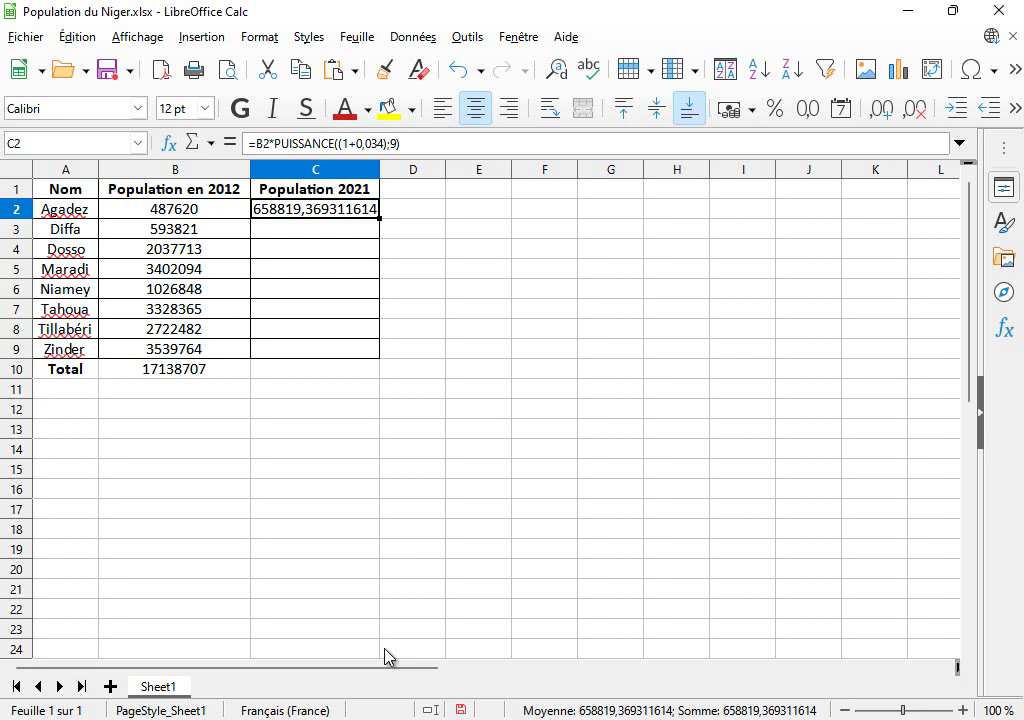
{"action": "left_click_drag", "start_coordinate": [379, 218], "coordinate": [379, 372]}
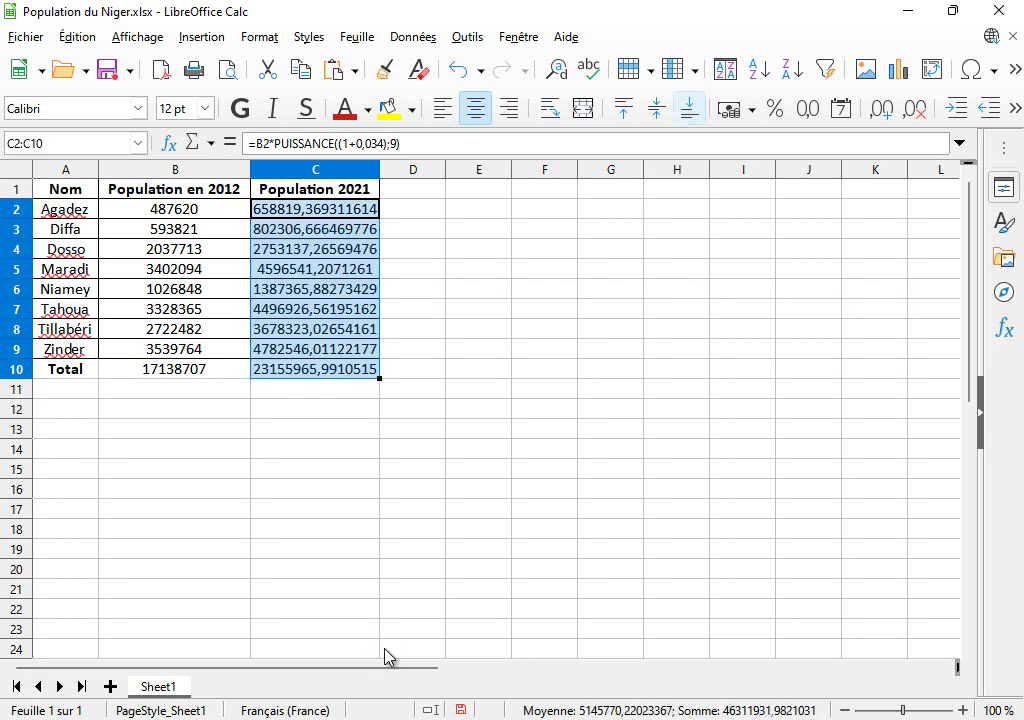
{"action": "left_click", "coordinate": [913, 108]}
{"action": "left_click", "coordinate": [913, 108]}
{"action": "left_click", "coordinate": [913, 108]}
{"action": "left_click", "coordinate": [913, 108]}
{"action": "left_click", "coordinate": [913, 108]}
{"action": "left_click", "coordinate": [913, 108]}
{"action": "left_click", "coordinate": [913, 108]}
{"action": "left_click", "coordinate": [913, 108]}
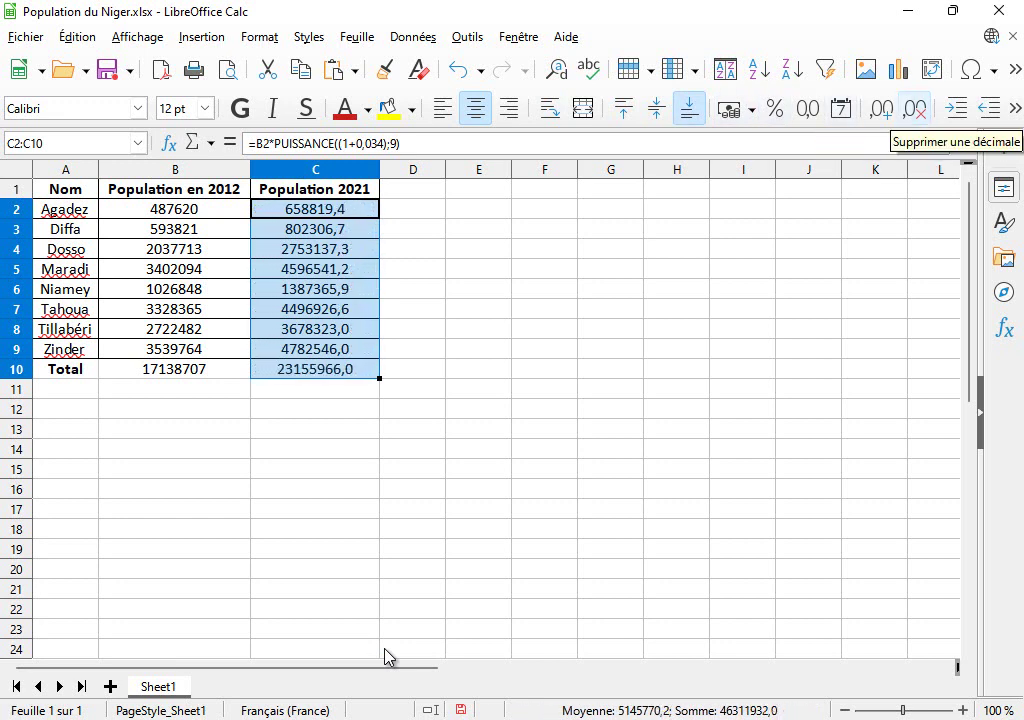
{"action": "left_click", "coordinate": [913, 108]}
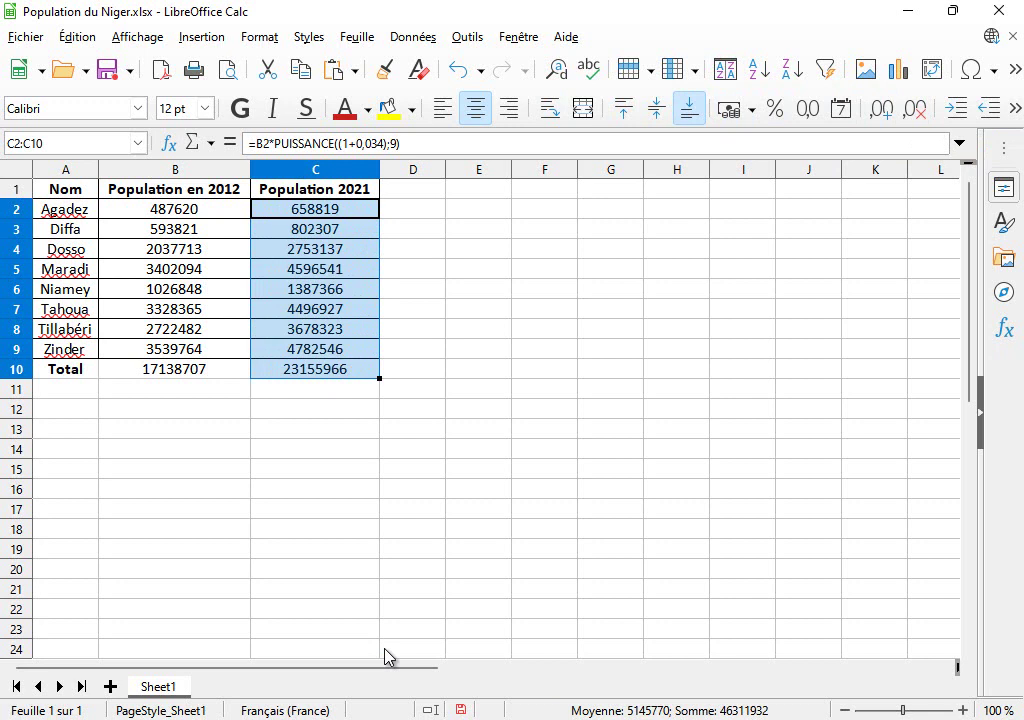
{"action": "left_click", "coordinate": [412, 329]}
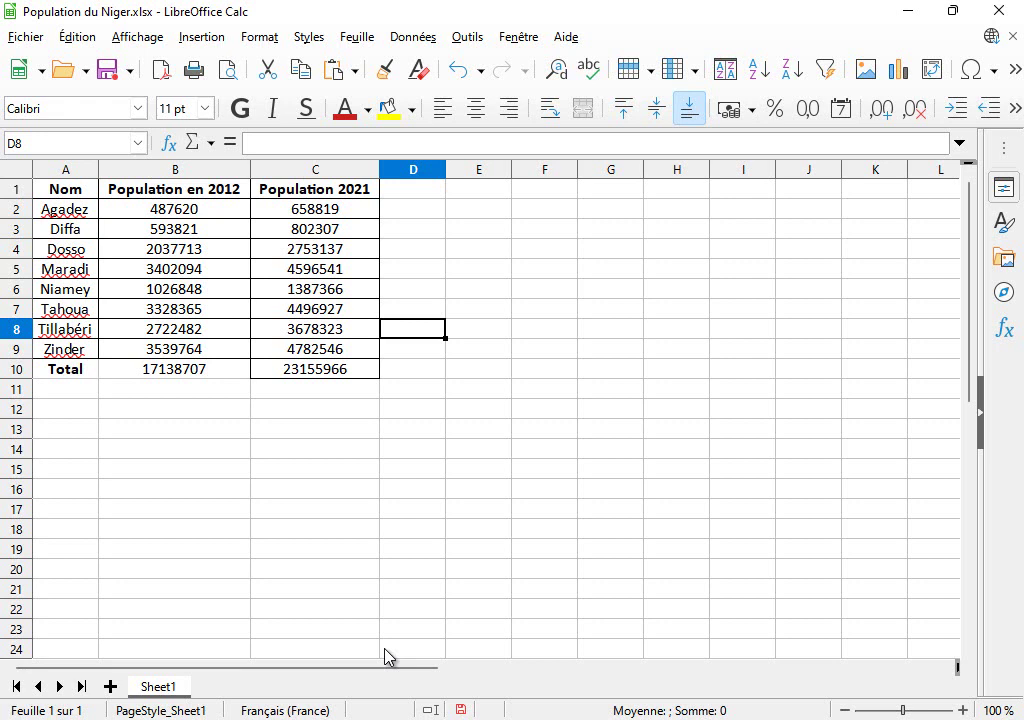
Switch to ArcMap and start an edit session on the layers.
{"action": "left_click", "coordinate": [388, 657]}
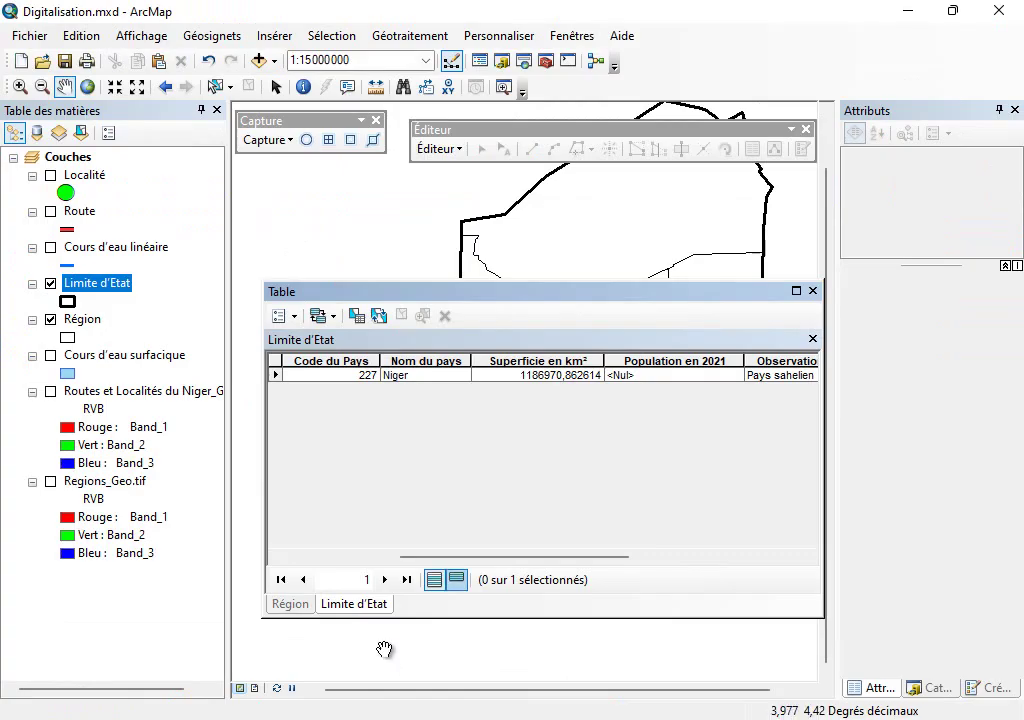
{"action": "left_click", "coordinate": [437, 148]}
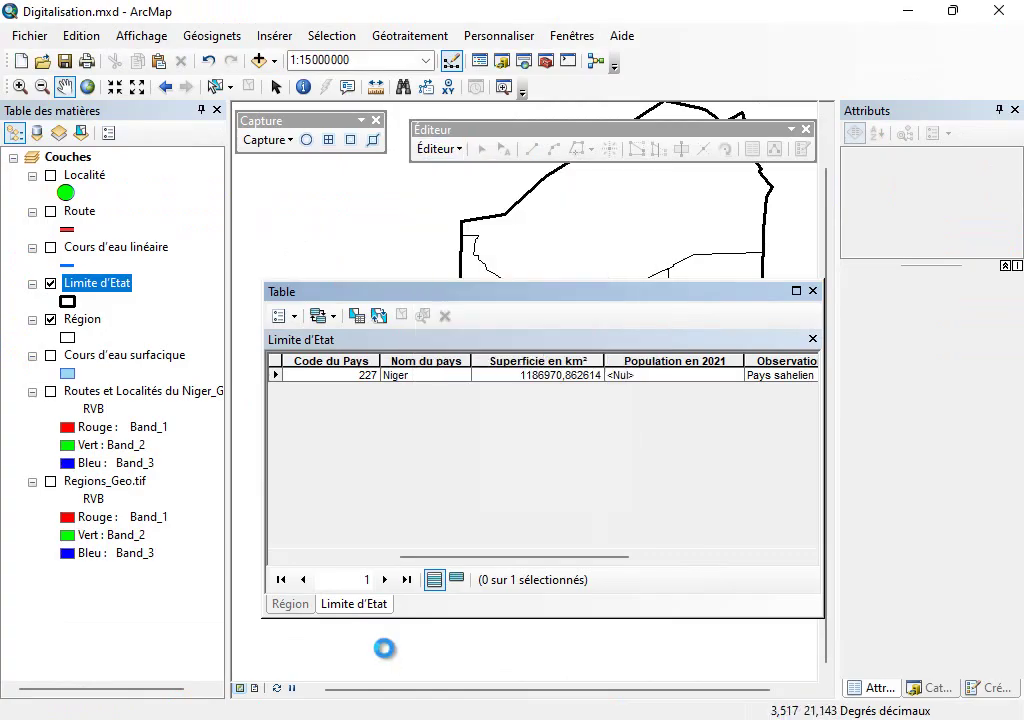
{"action": "left_click", "coordinate": [526, 169]}
{"action": "key", "text": "Return"}
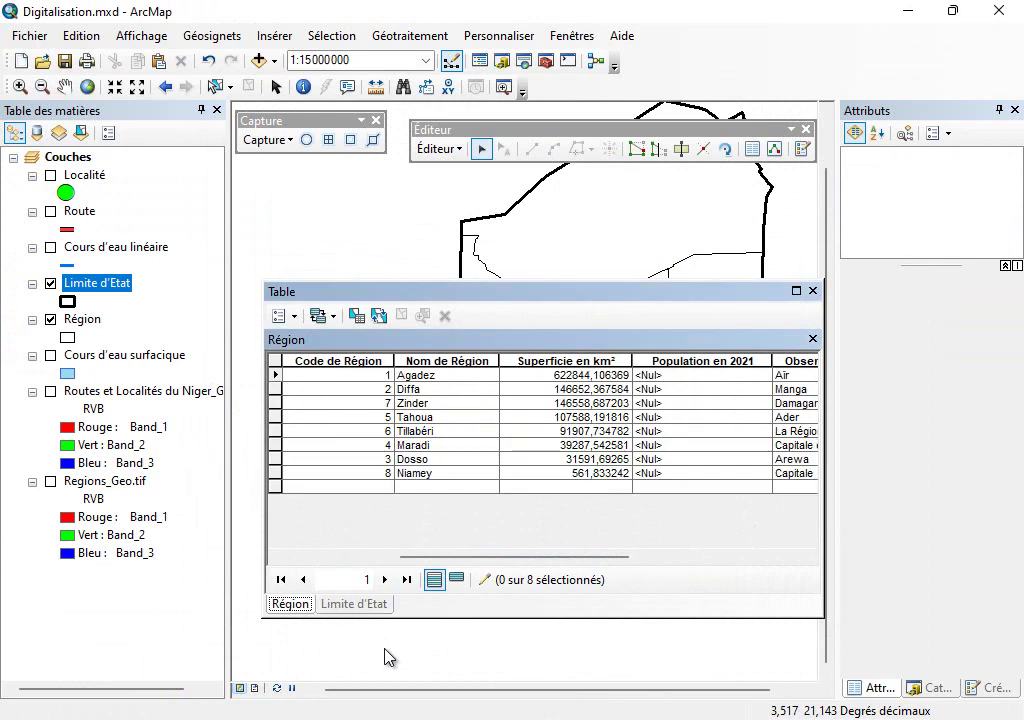
Sort the Région attribute table alphabetically by Nom de Région.
{"action": "key", "text": "Right"}
{"action": "key", "text": "Right"}
{"action": "key", "text": "Right"}
{"action": "key", "text": "Right"}
{"action": "key", "text": "Right"}
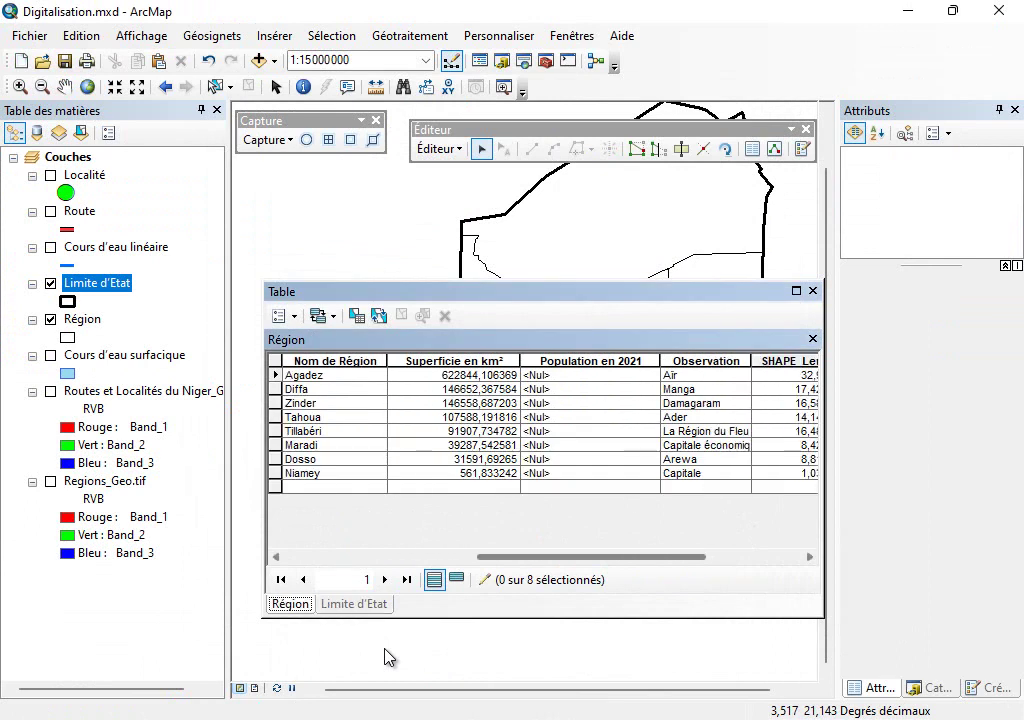
{"action": "key", "text": "Left"}
{"action": "key", "text": "Left"}
{"action": "mouse_move", "coordinate": [657, 719]}
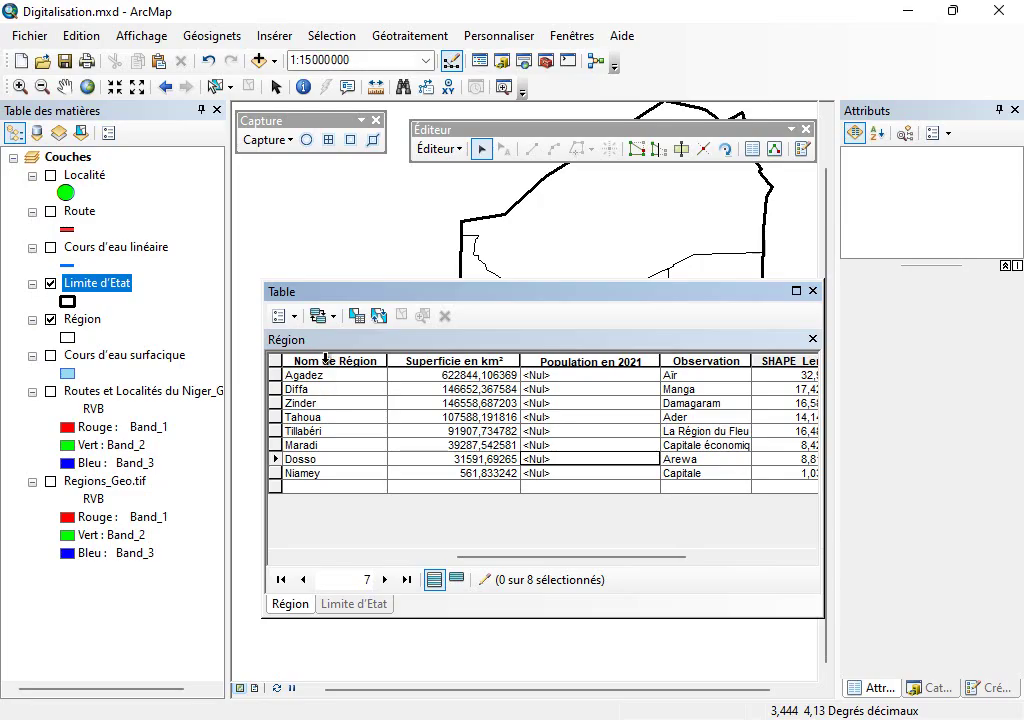
{"action": "double_click", "coordinate": [326, 360]}
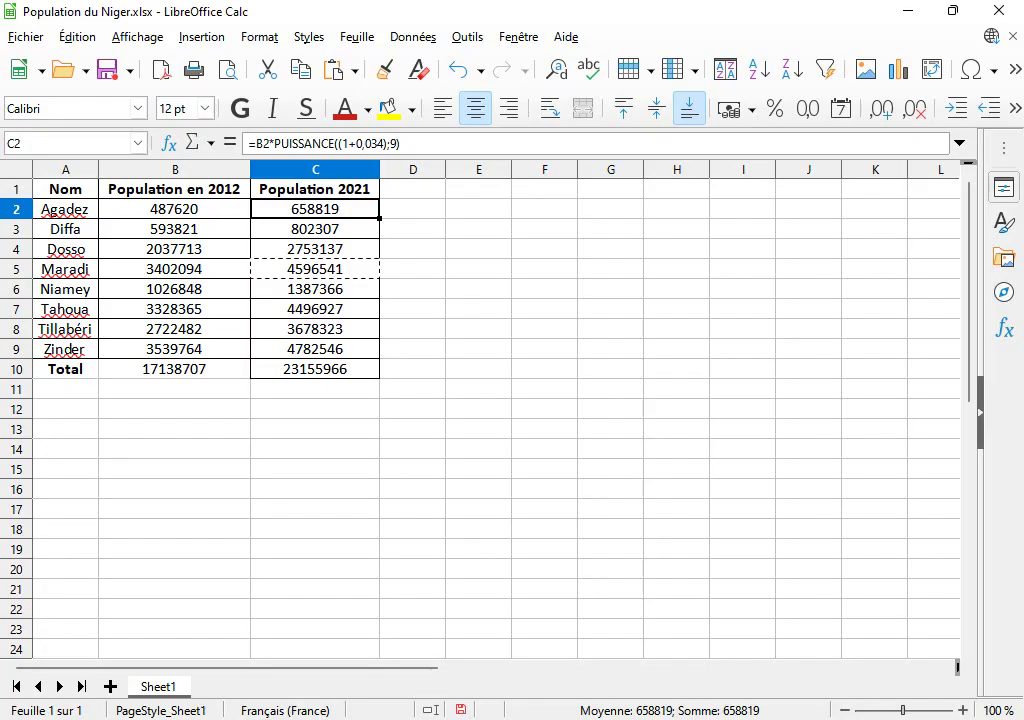
Copy Agadez's 2021 population from C2 in LibreOffice Calc and paste it into Agadez's Population en 2021 field in ArcMap.
{"action": "right_click", "coordinate": [316, 208]}
{"action": "left_click", "coordinate": [370, 242]}
{"action": "mouse_move", "coordinate": [614, 719]}
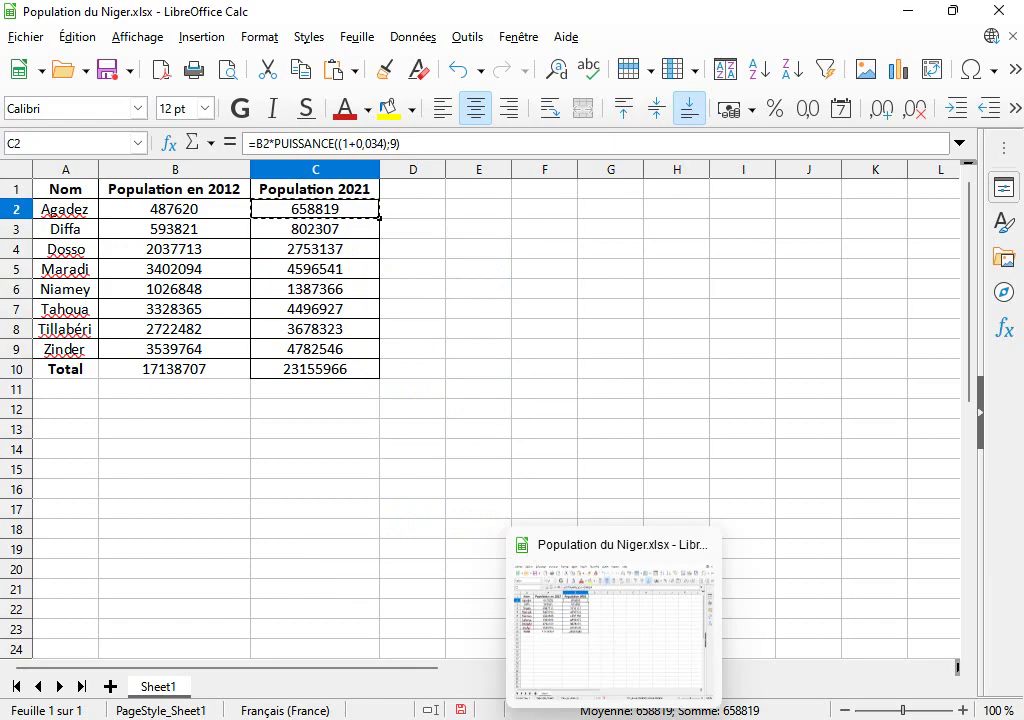
{"action": "left_click", "coordinate": [491, 719]}
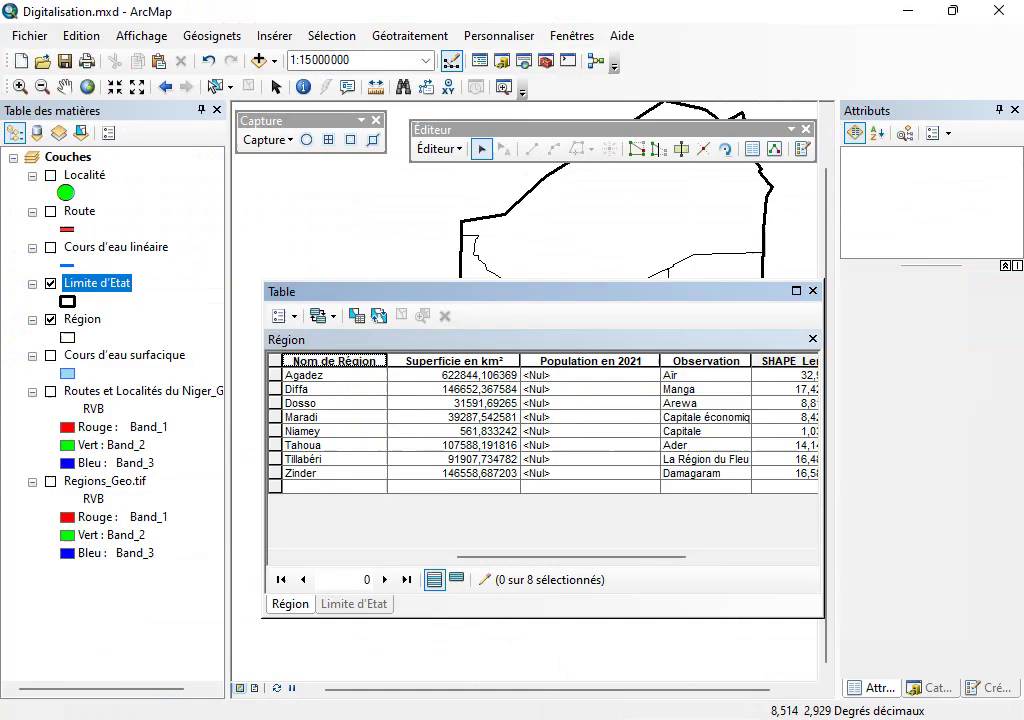
{"action": "right_click", "coordinate": [589, 378]}
{"action": "left_click", "coordinate": [632, 424]}
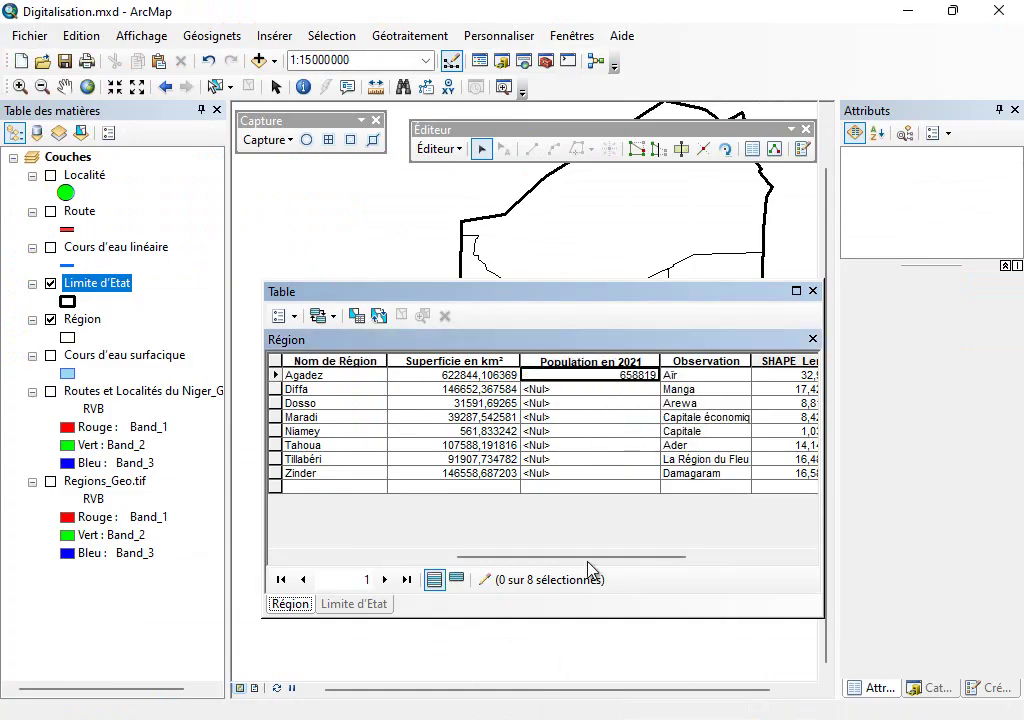
Copy Diffa's 2021 population from C3 in LibreOffice Calc and paste it into Diffa's Population en 2021 field in ArcMap.
{"action": "key", "text": "alt+Tab"}
{"action": "right_click", "coordinate": [335, 232]}
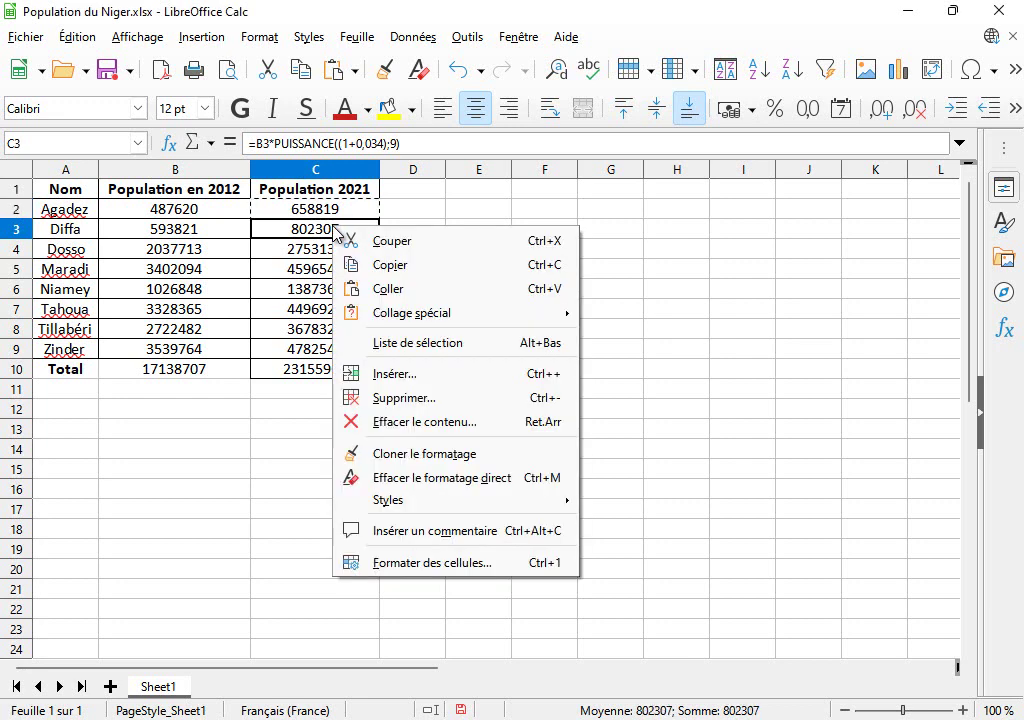
{"action": "left_click", "coordinate": [395, 265]}
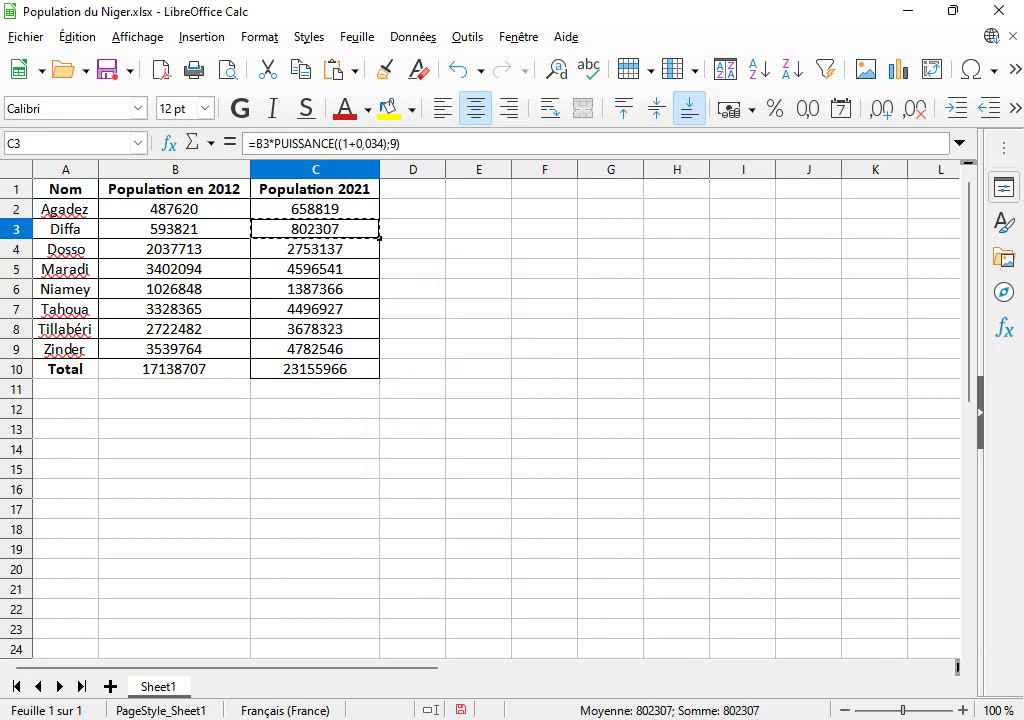
{"action": "key", "text": "alt+Tab"}
{"action": "left_click", "coordinate": [600, 389]}
{"action": "right_click", "coordinate": [612, 389]}
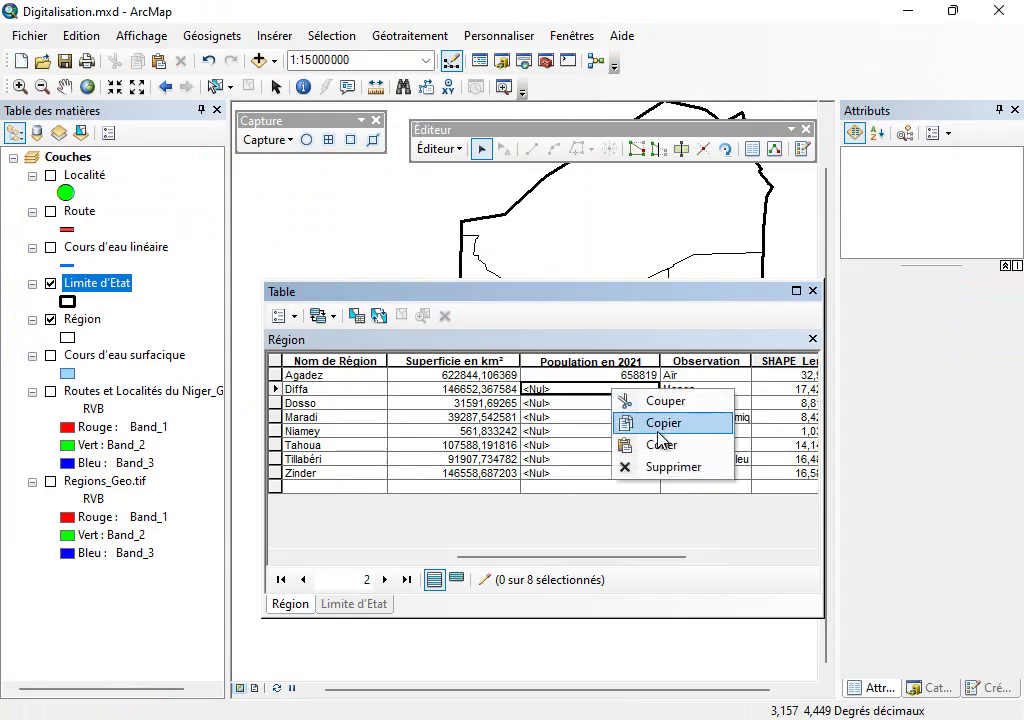
{"action": "left_click", "coordinate": [655, 447]}
Copy Dosso's 2021 population from C4 in LibreOffice Calc and paste it into Dosso's Population en 2021 field in ArcMap.
{"action": "left_click", "coordinate": [587, 404]}
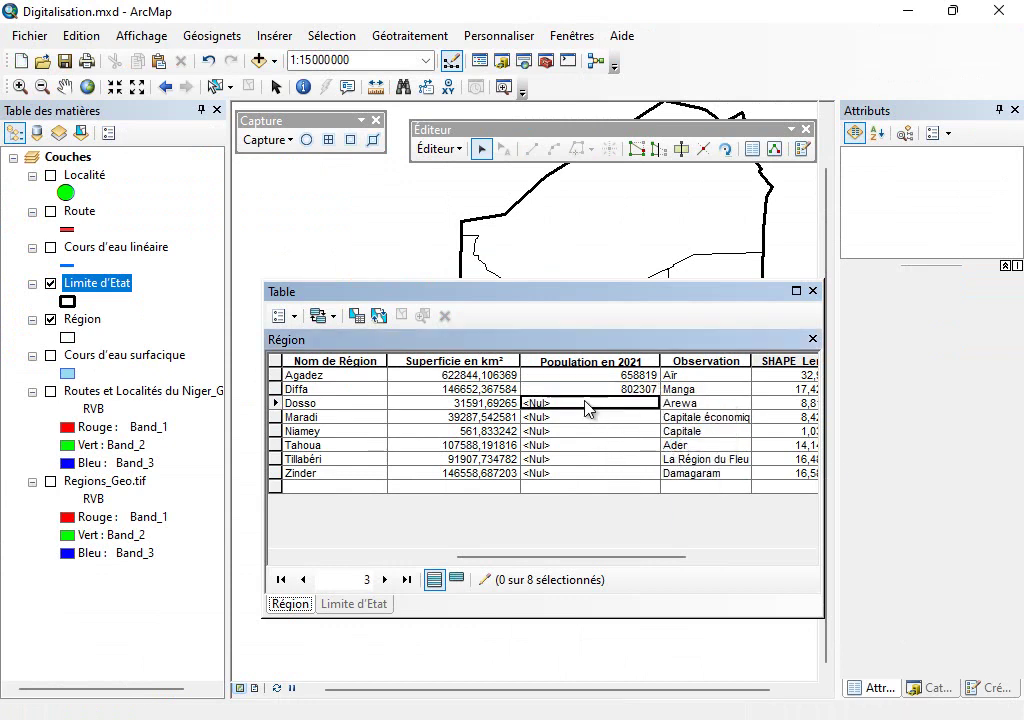
{"action": "left_click", "coordinate": [640, 417]}
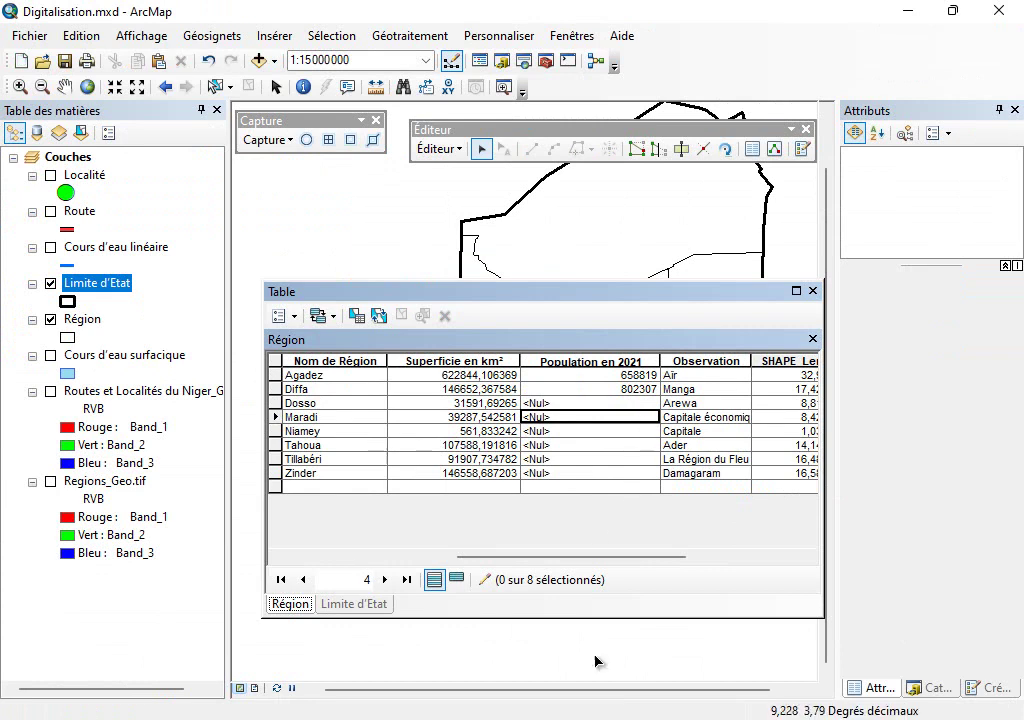
{"action": "left_click", "coordinate": [590, 403]}
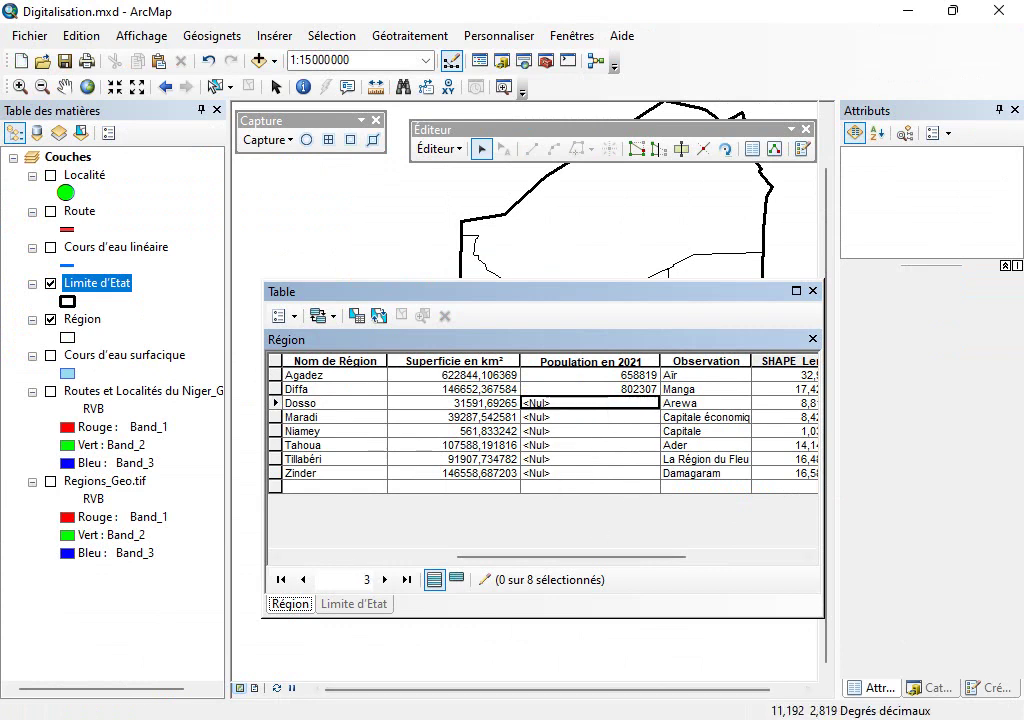
{"action": "key", "text": "alt+Tab"}
{"action": "right_click", "coordinate": [332, 251]}
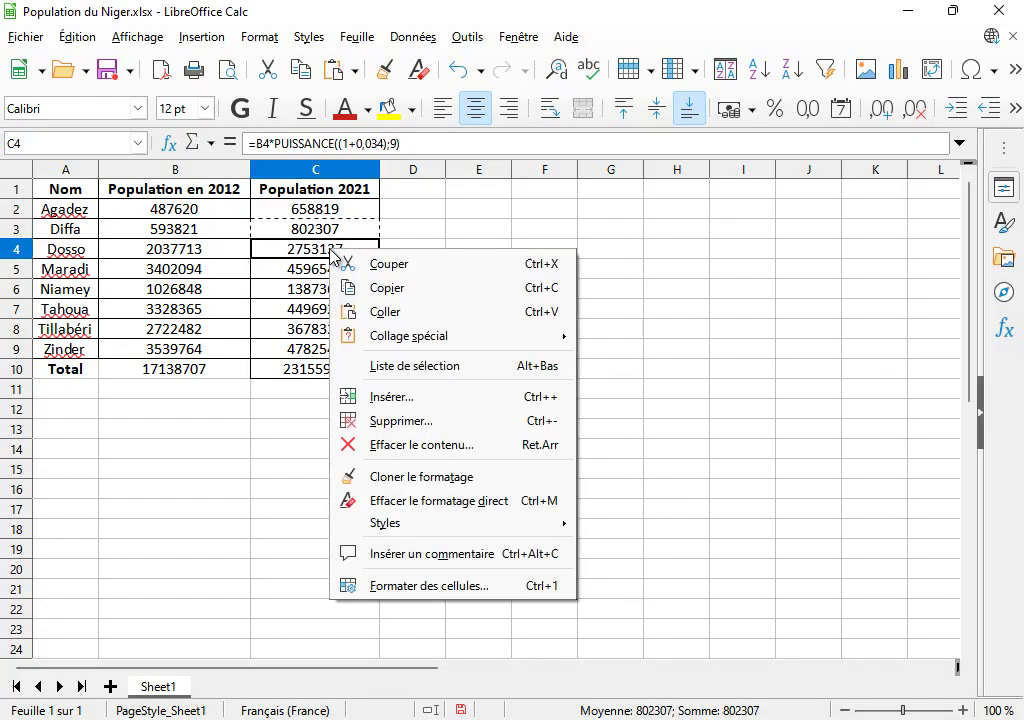
{"action": "left_click", "coordinate": [411, 292]}
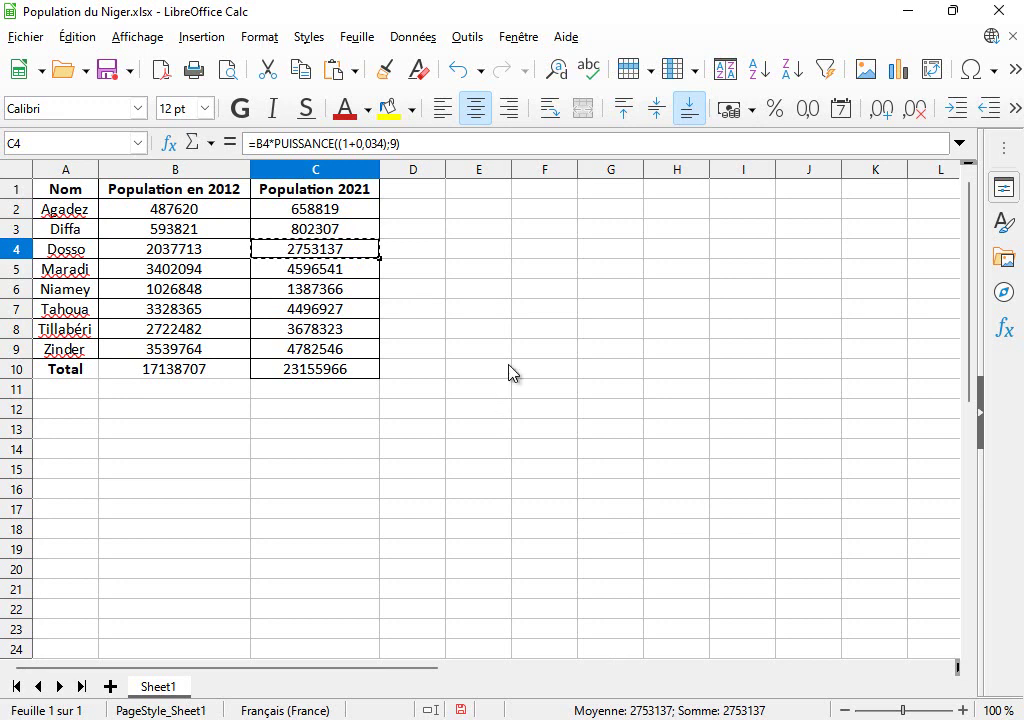
{"action": "key", "text": "alt+Tab"}
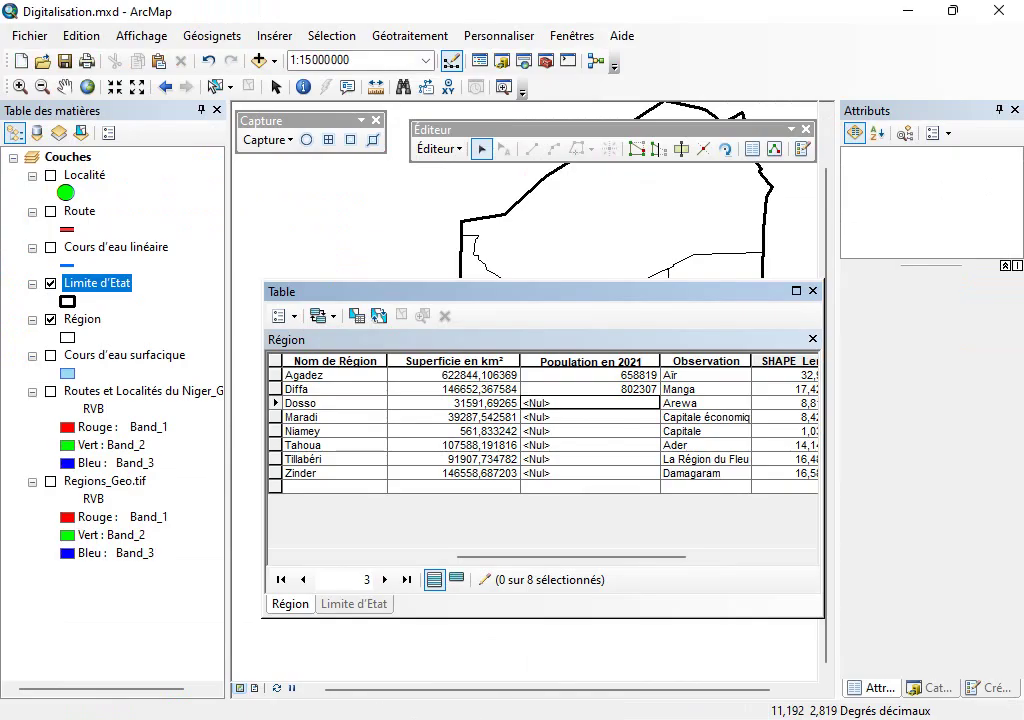
{"action": "left_click", "coordinate": [644, 405]}
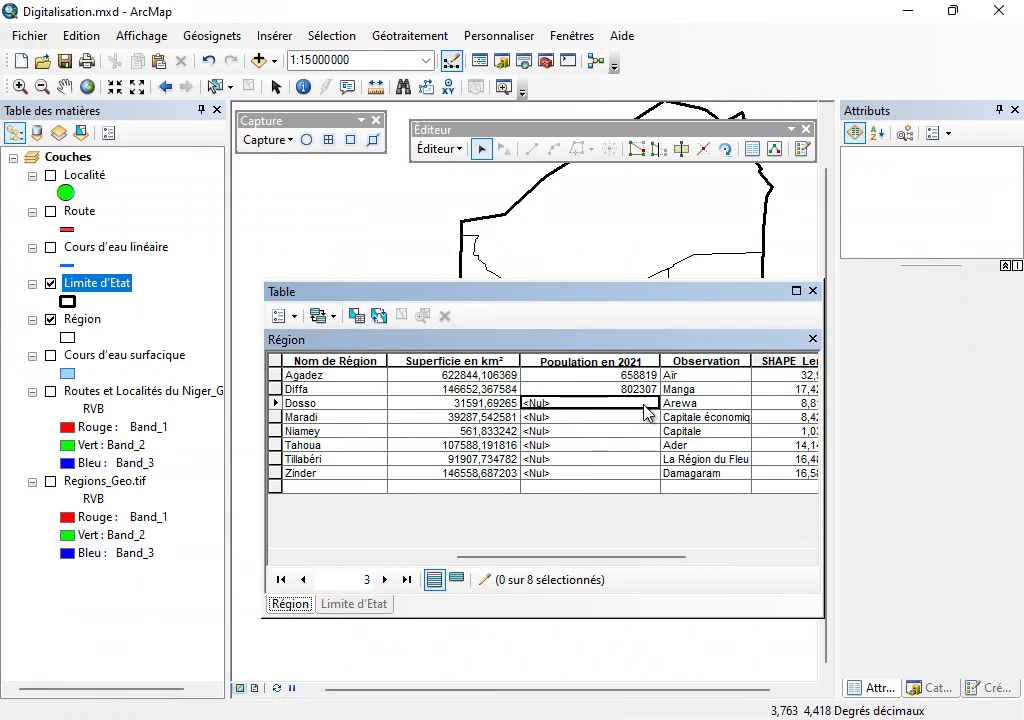
{"action": "key", "text": "ctrl+v"}
Transfer the 2021 populations of Maradi, Niamey, Tahoua, Tillabéri and Zinder from C5 to C9 in LibreOffice Calc into their Population en 2021 fields in ArcMap.
{"action": "key", "text": "alt+Tab"}
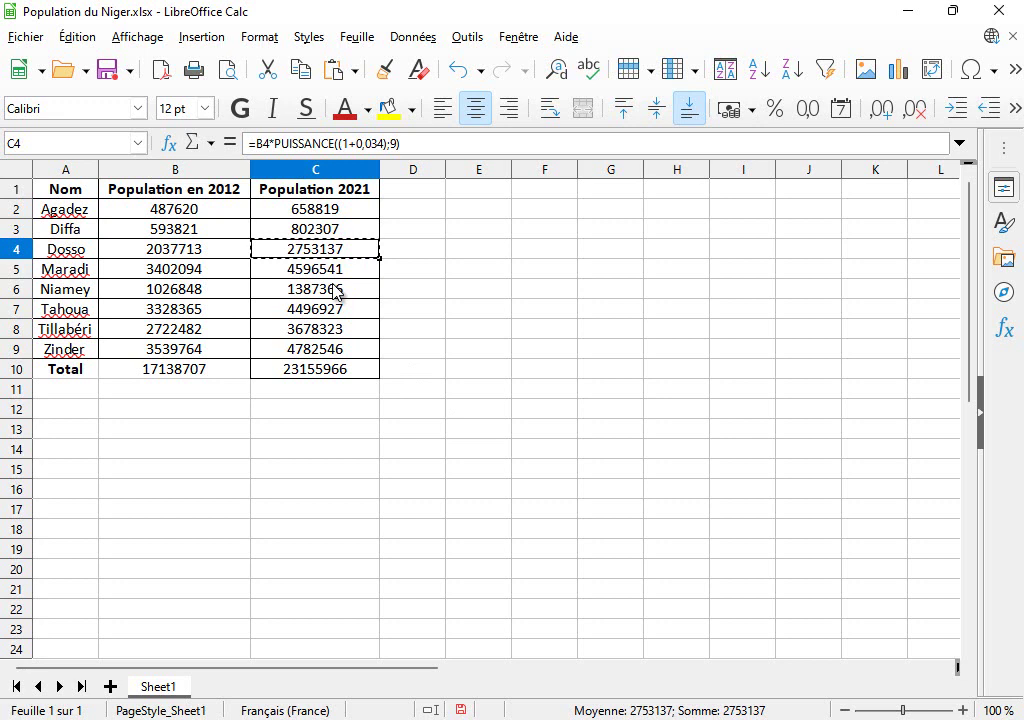
{"action": "key", "text": "alt+Tab"}
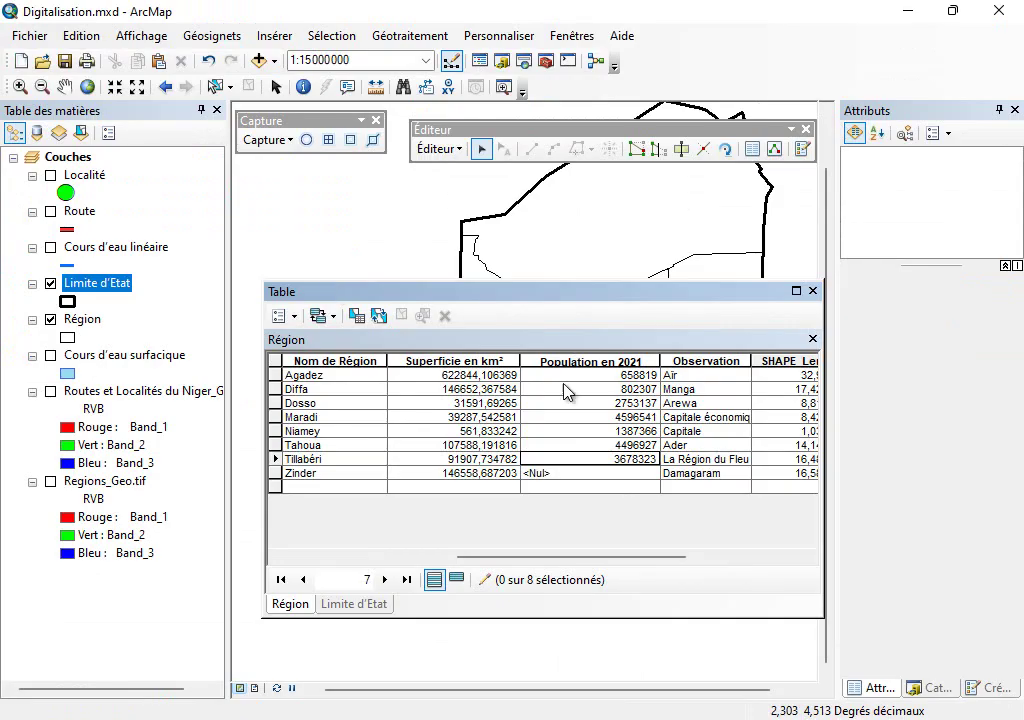
{"action": "key", "text": "Down"}
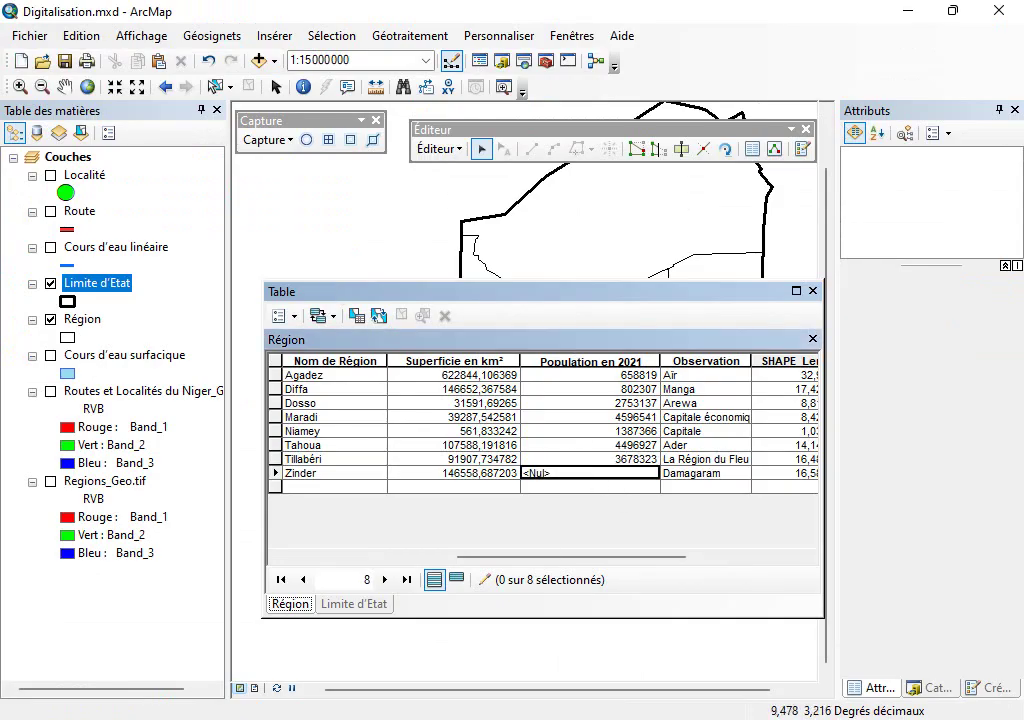
{"action": "key", "text": "alt+Tab"}
{"action": "left_click", "coordinate": [355, 365]}
{"action": "left_click", "coordinate": [356, 353]}
{"action": "key", "text": "ctrl+c"}
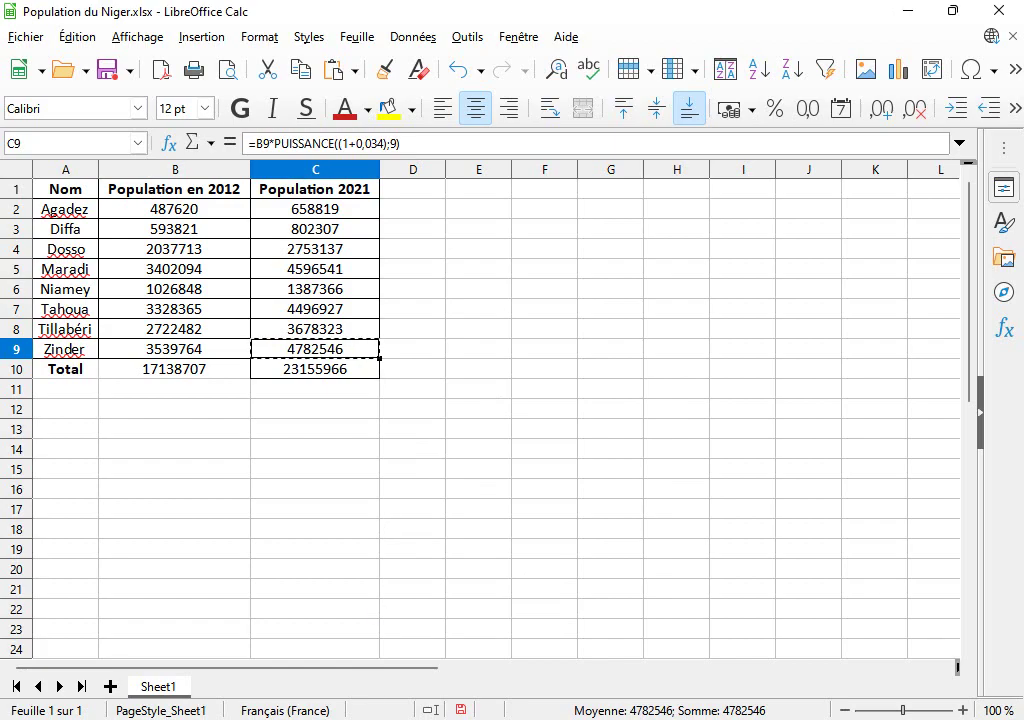
{"action": "key", "text": "alt+Tab"}
{"action": "left_click", "coordinate": [643, 473]}
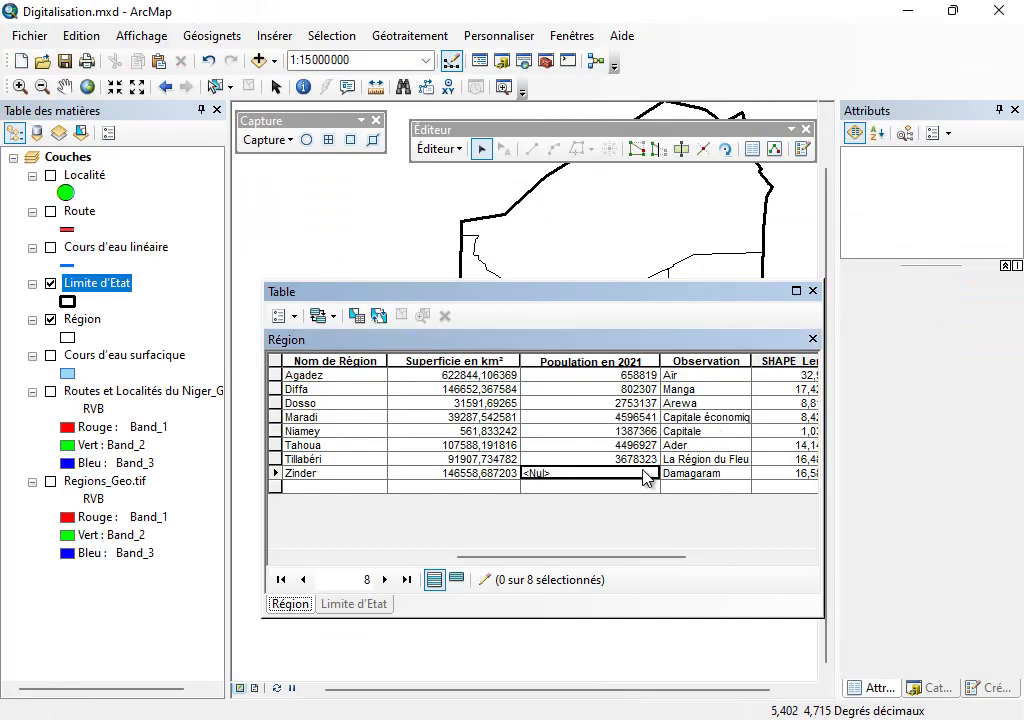
{"action": "key", "text": "ctrl+v"}
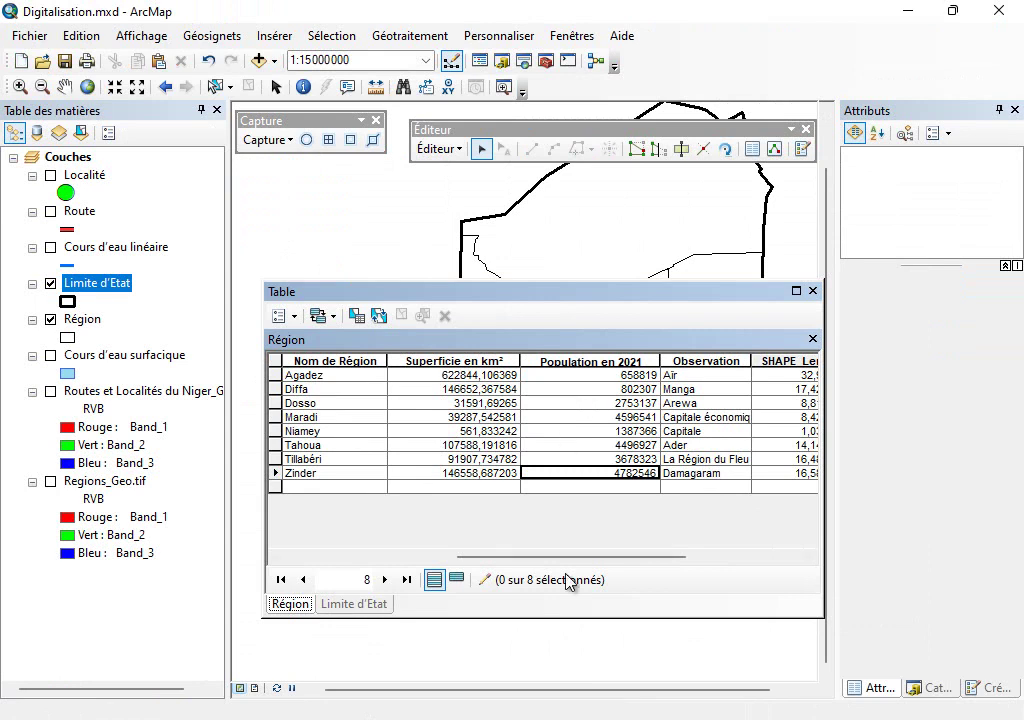
Copy the total 2021 population from C10 in LibreOffice Calc into Niger's Population en 2021 field in ArcMap's Limite d'Etat table.
{"action": "key", "text": "alt+Tab"}
{"action": "left_click", "coordinate": [305, 375]}
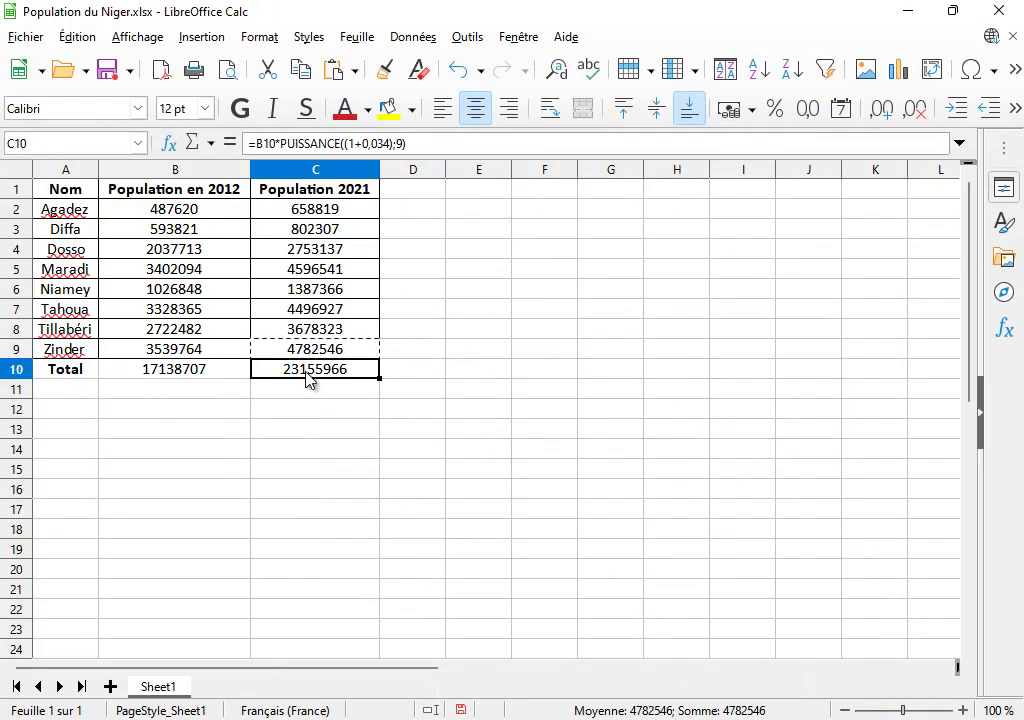
{"action": "key", "text": "ctrl+c"}
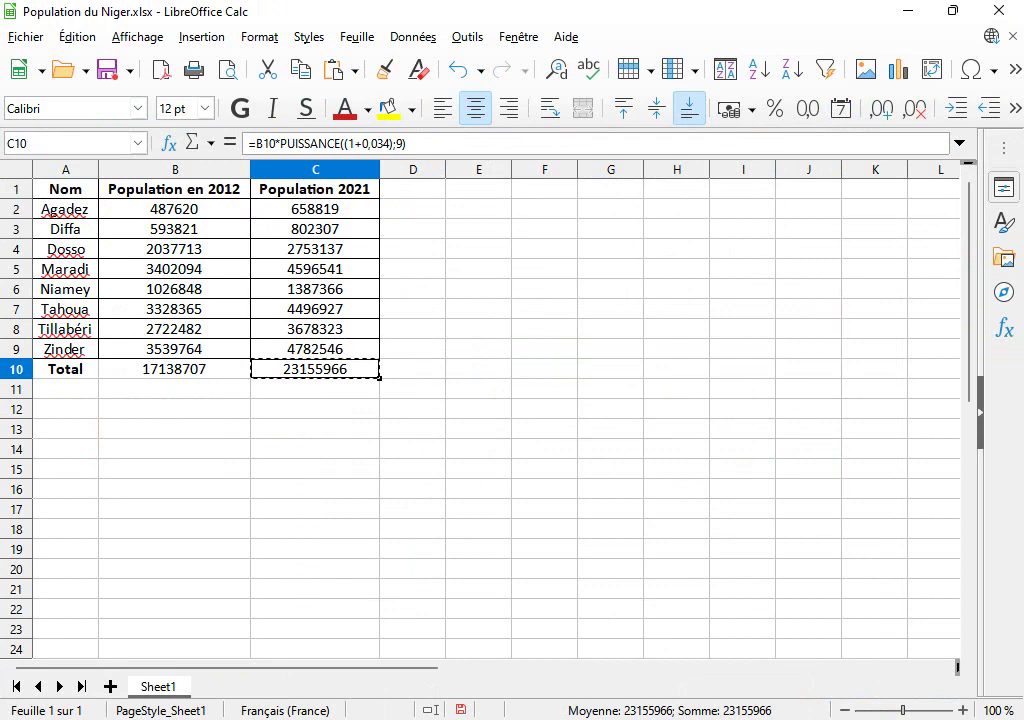
{"action": "key", "text": "alt+Tab"}
{"action": "left_click", "coordinate": [368, 605]}
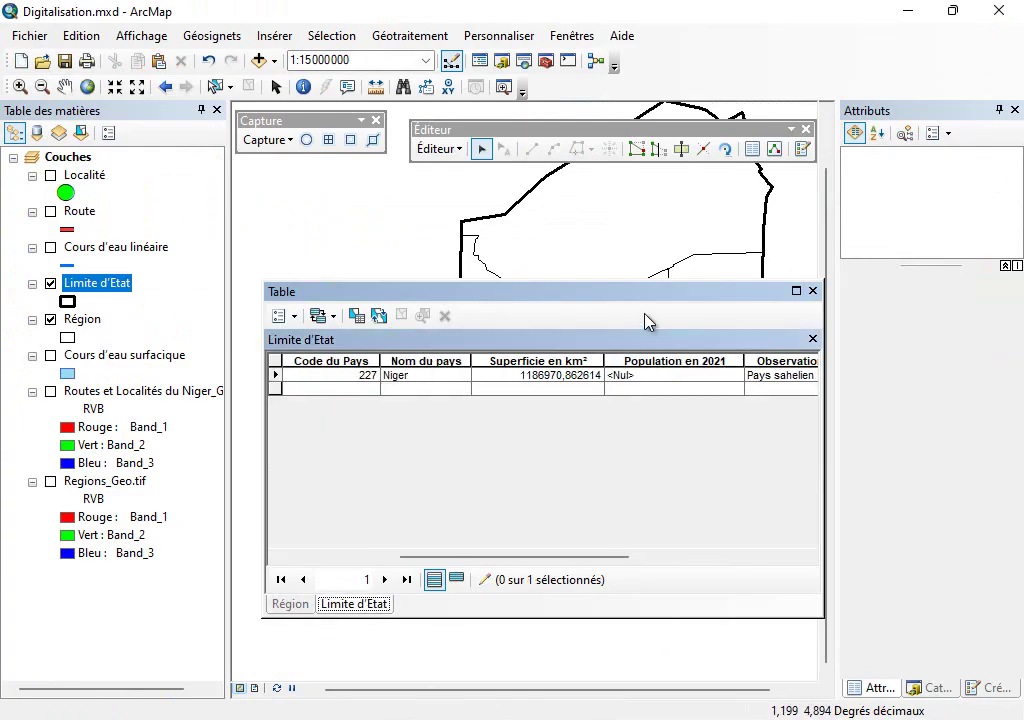
{"action": "left_click", "coordinate": [692, 377]}
{"action": "key", "text": "ctrl+v"}
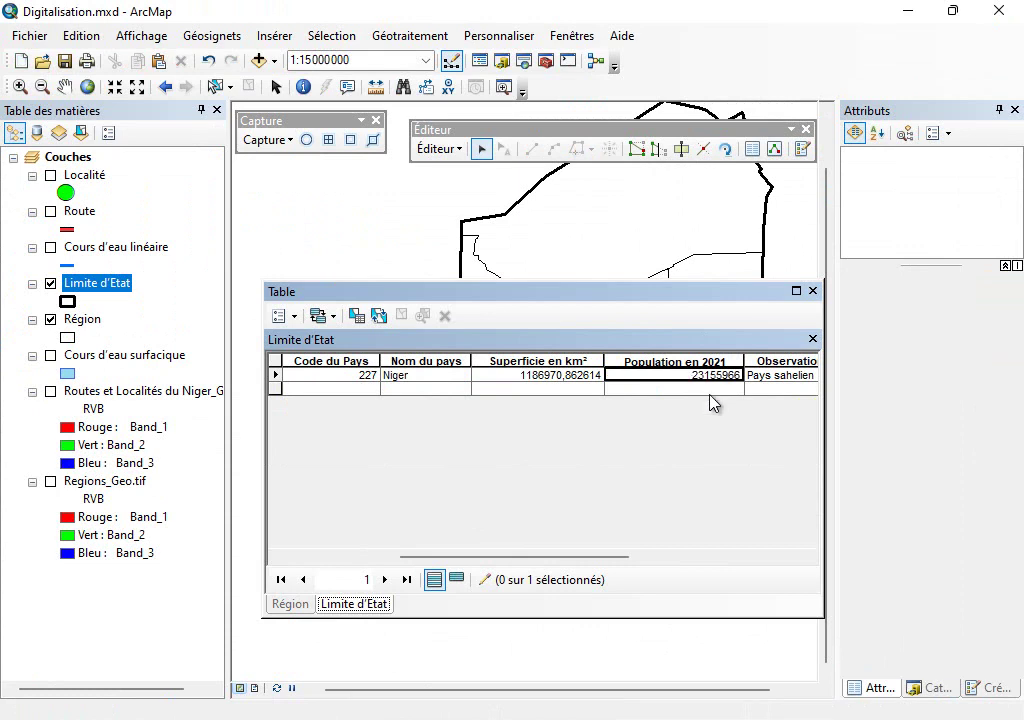